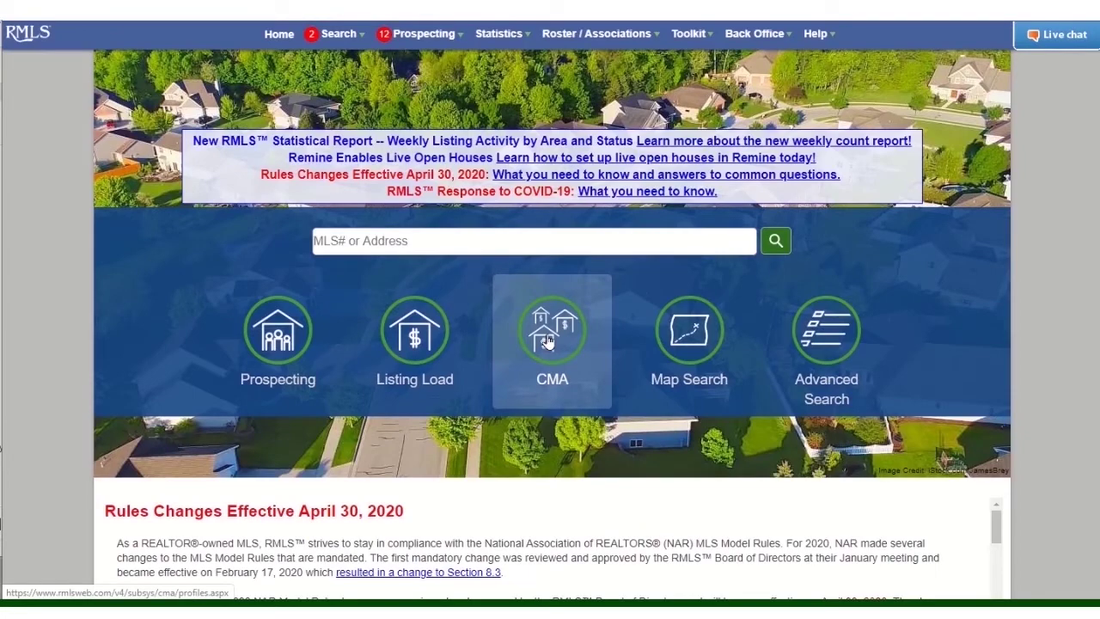
- Open the CMA tile on the RMLS homepage to begin a new CMA profile
left_click(548, 341)
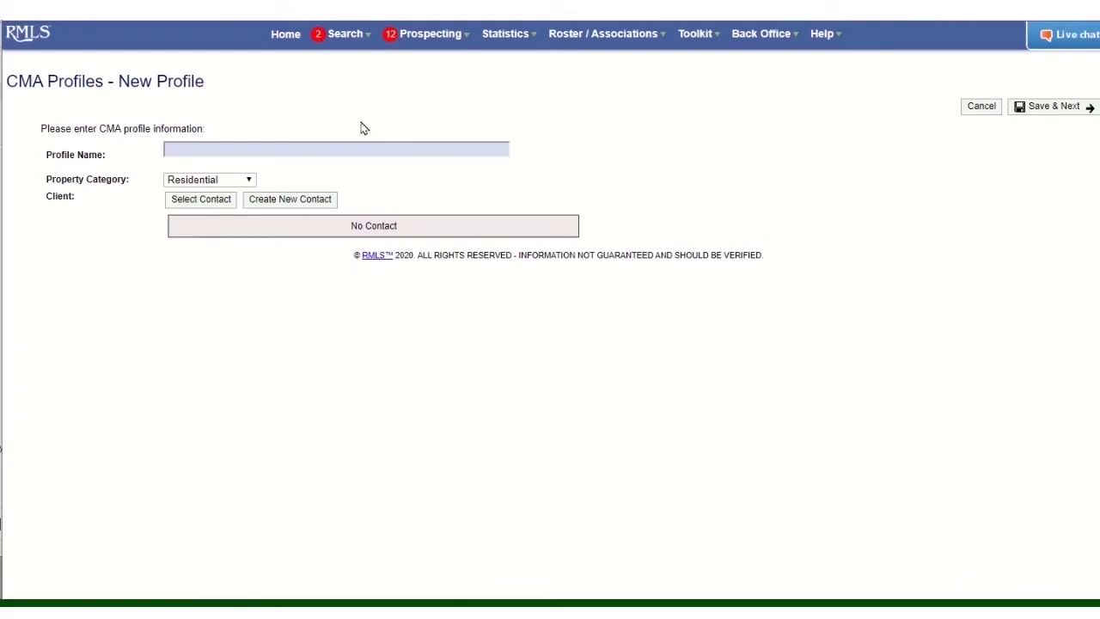
- Name the profile Fictional Property and start a new client contact with first and last name
left_click(313, 146)
type("Fictional Property")
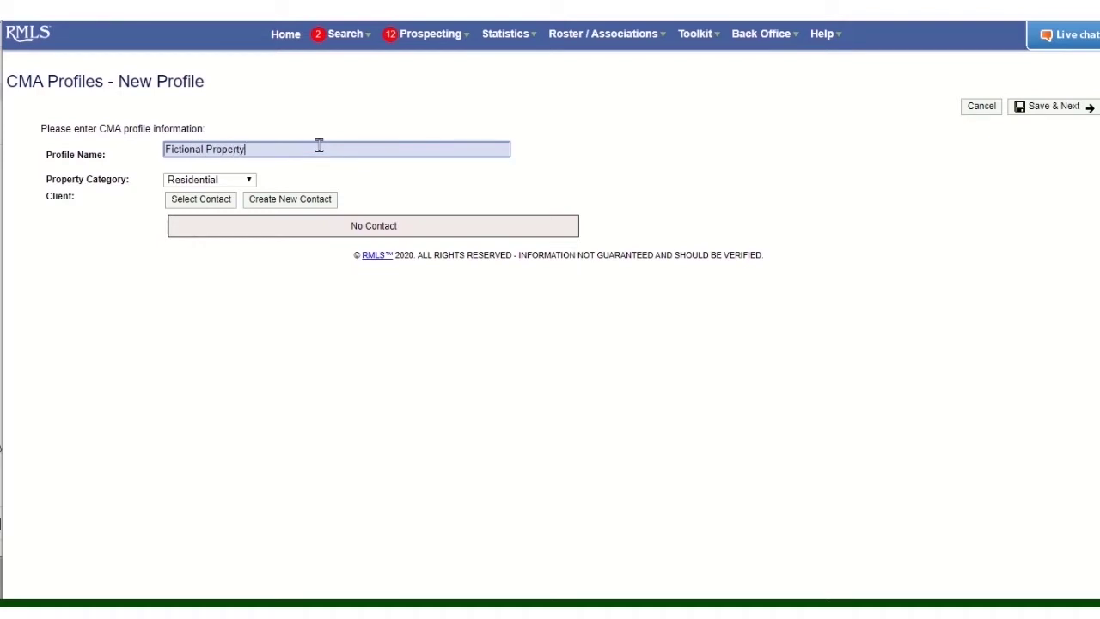
left_click(298, 203)
type("New")
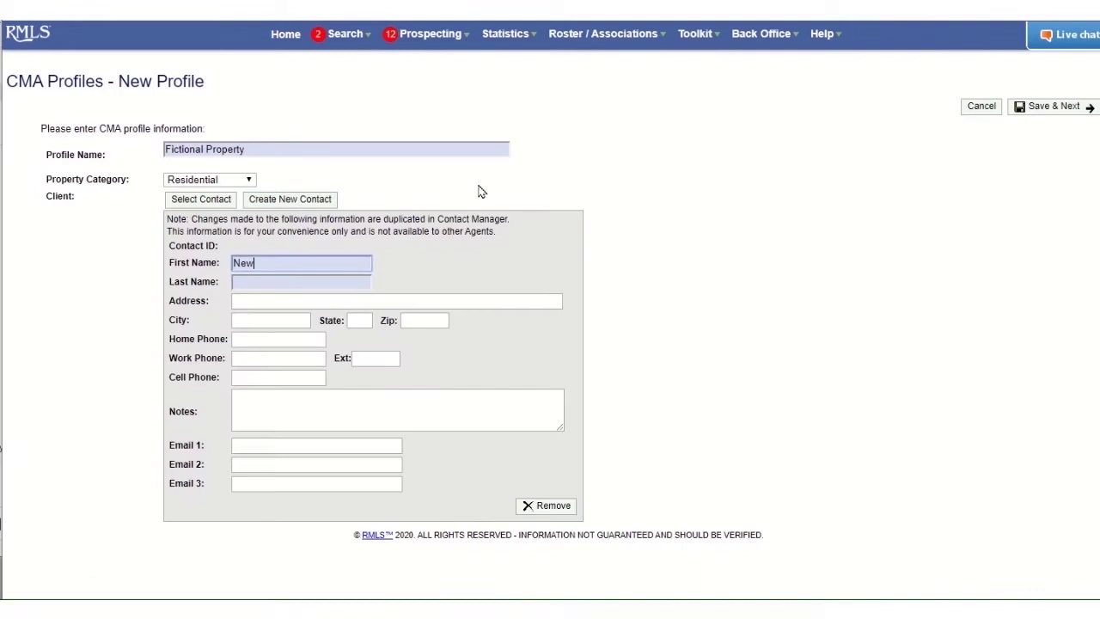
key("Tab")
type("Client")
key("Tab")
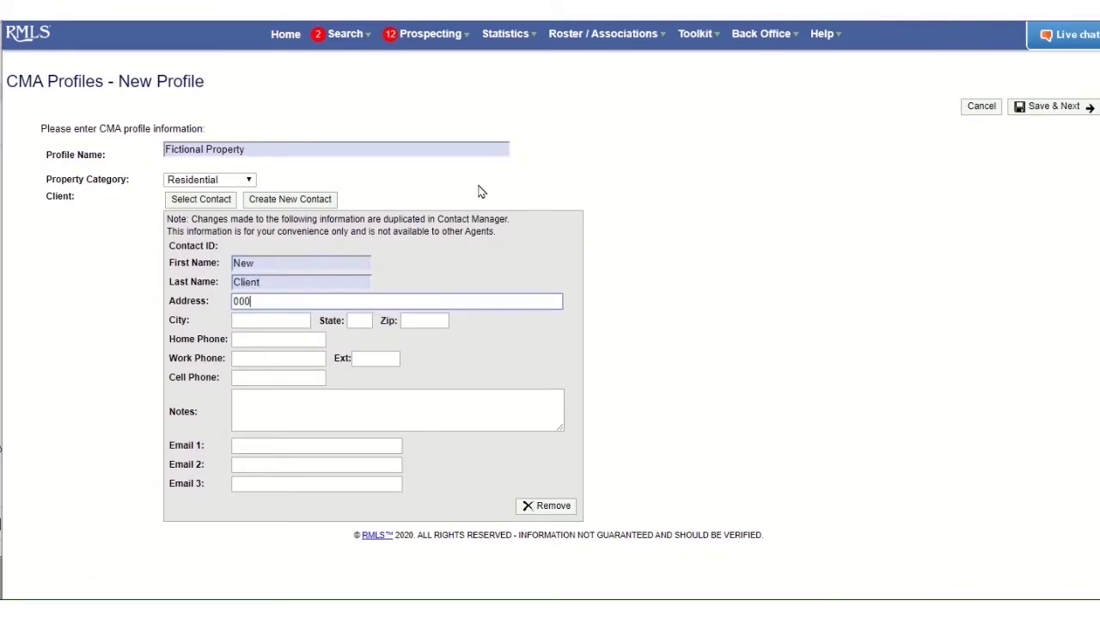
- Enter the client's Portland, OR address, notes 'Other Client' and email, then save
type("h Rd")
key("Tab")
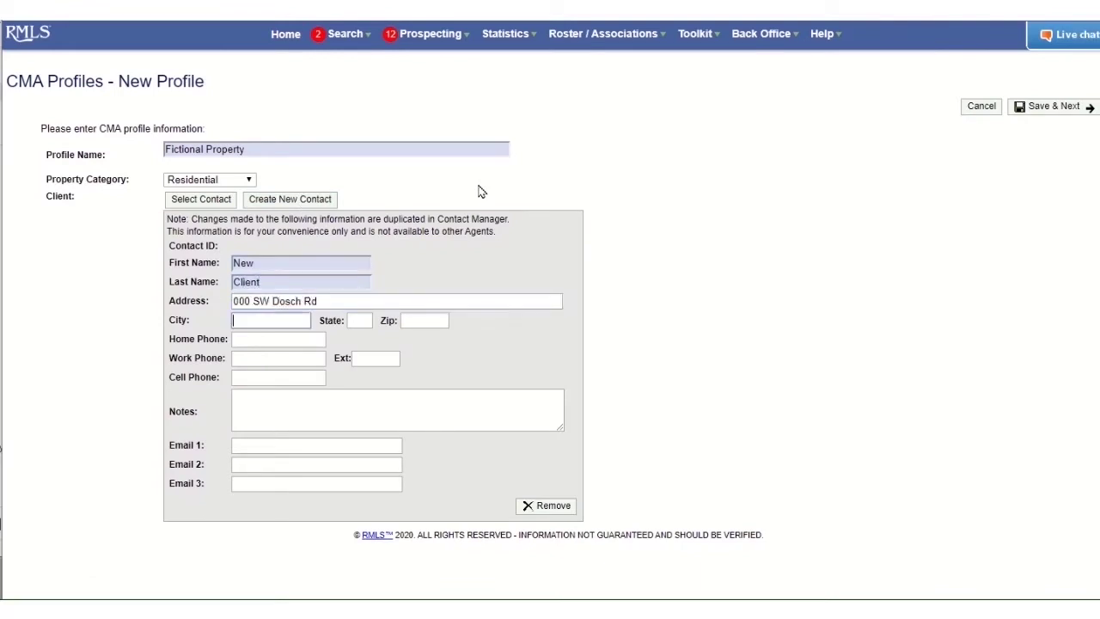
type("land")
key("Tab")
type("OR")
key("Tab")
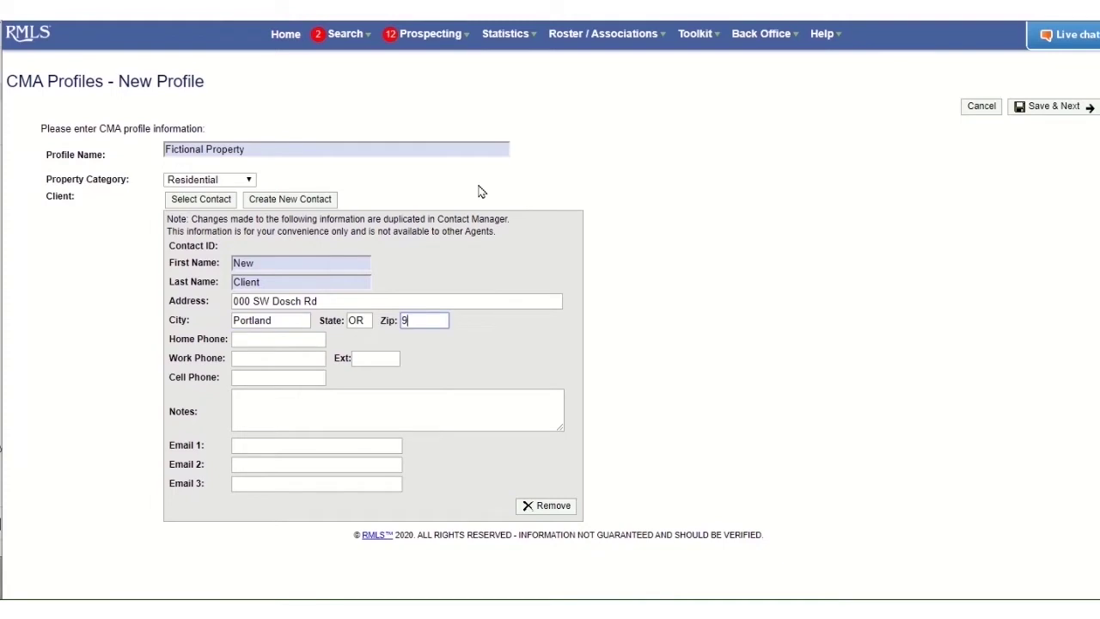
key("Tab")
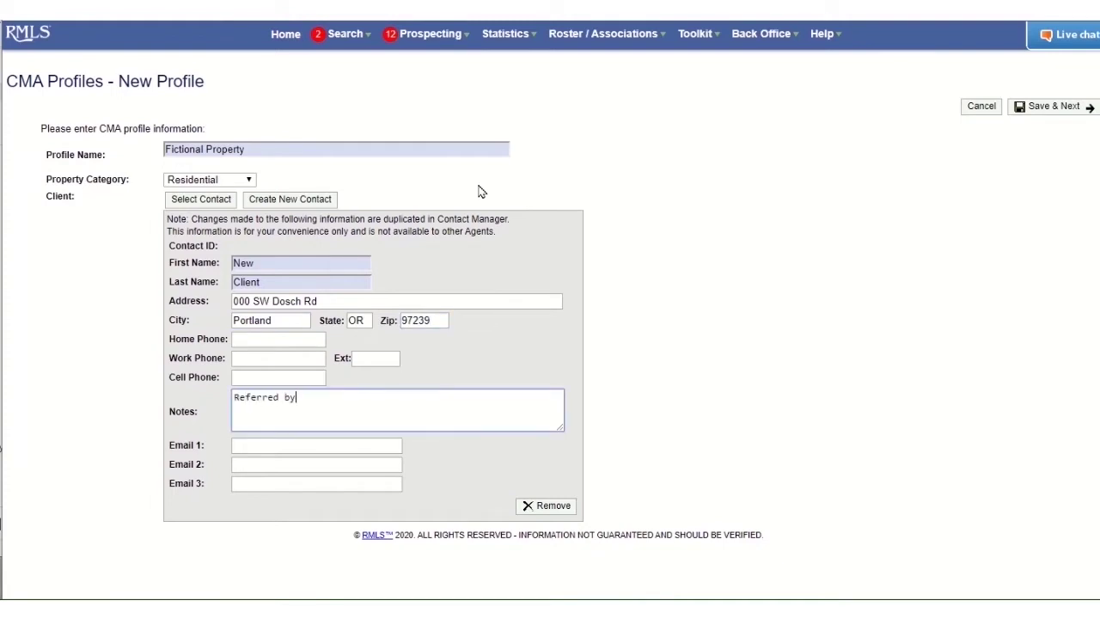
type("Other Client")
key("Tab")
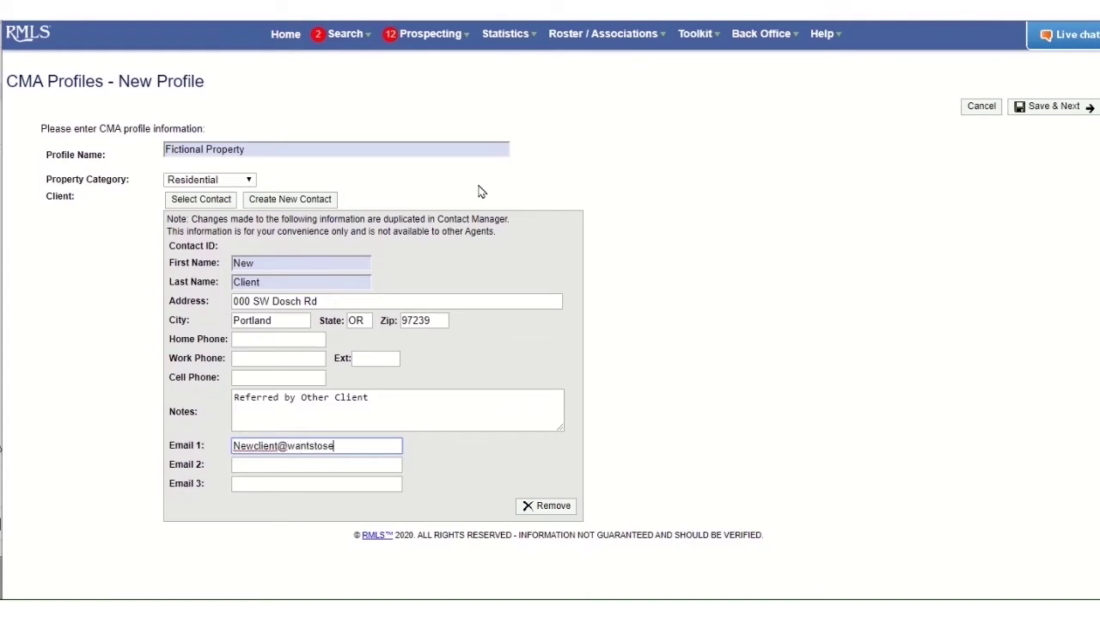
type("w")
left_click(1048, 105)
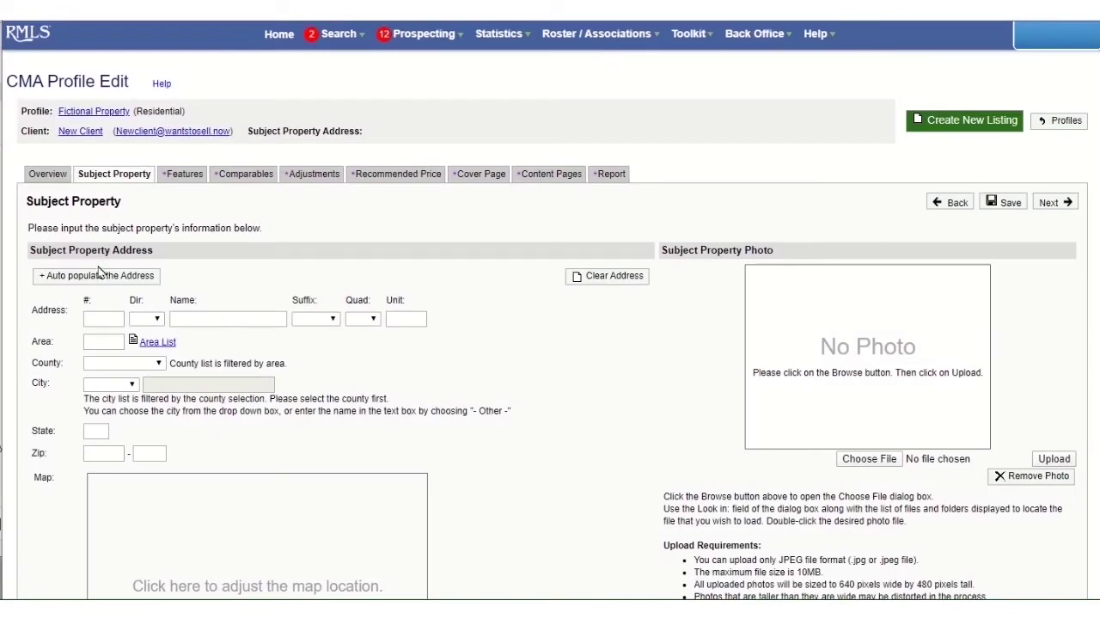
- Auto-populate the subject property address from the client contact using Load
left_click(96, 279)
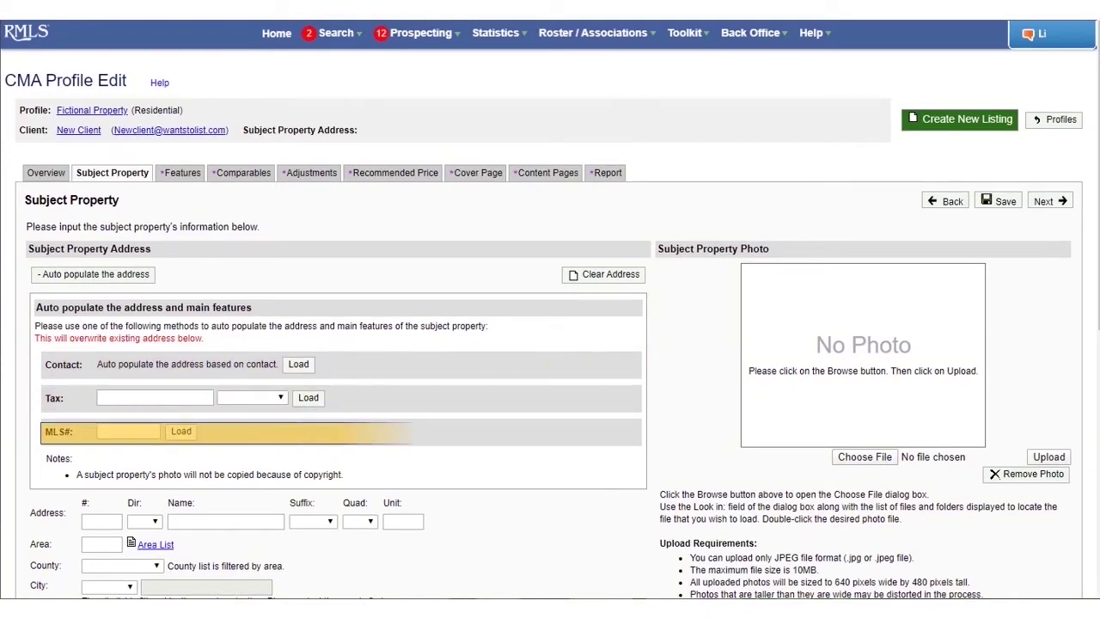
left_click(298, 364)
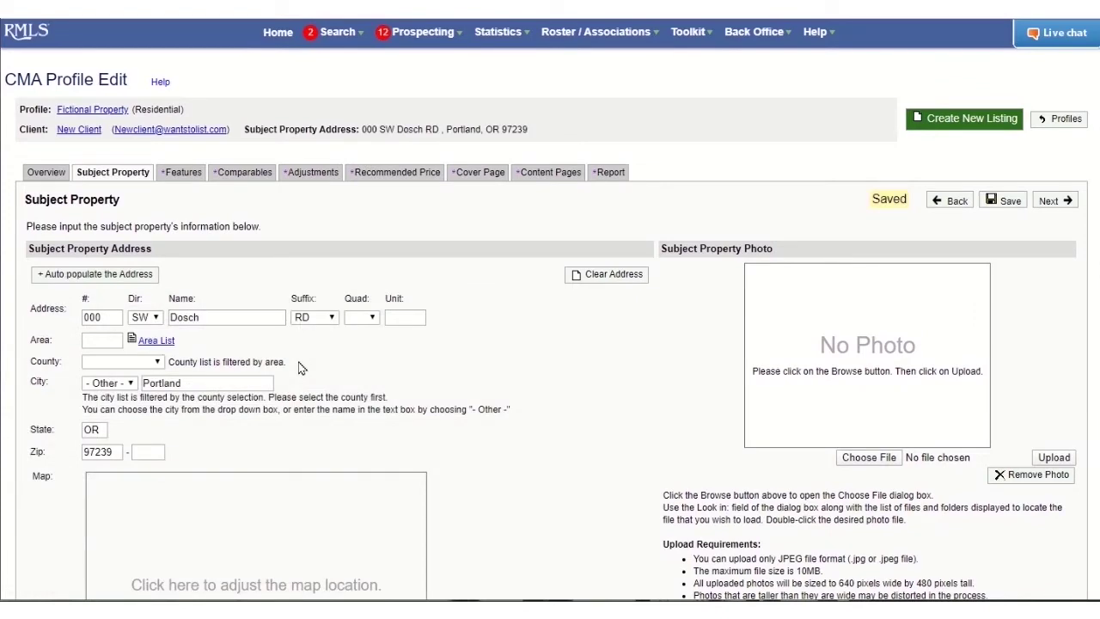
scroll(298, 367, "down", 2)
scroll(300, 344, "down", 1)
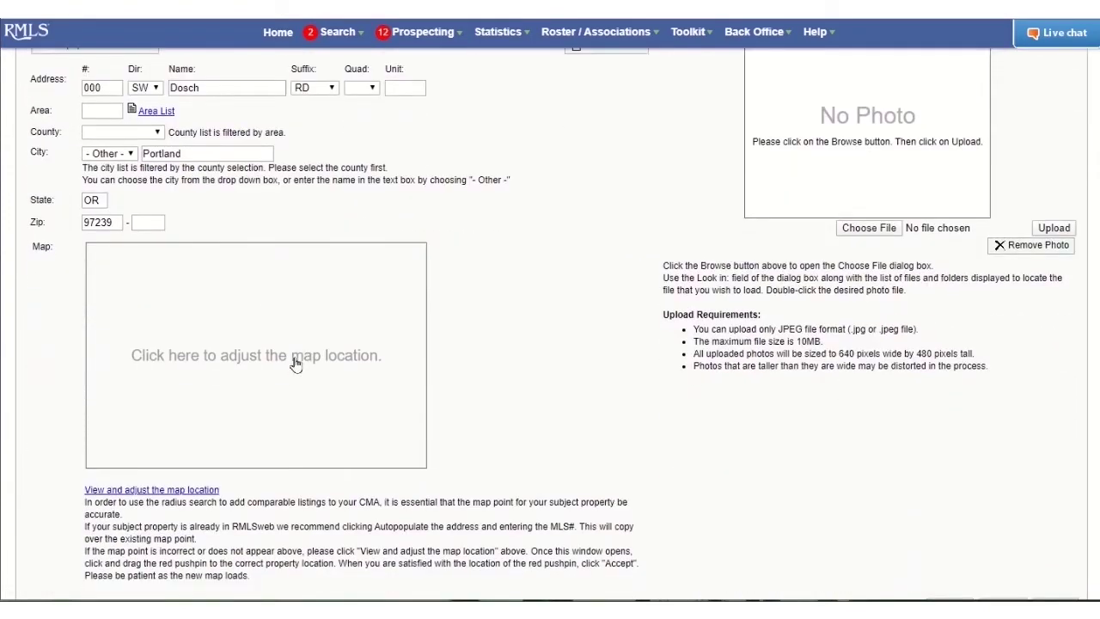
- Save the subject's map pin location and upload the Exterior Shot photo
left_click(293, 362)
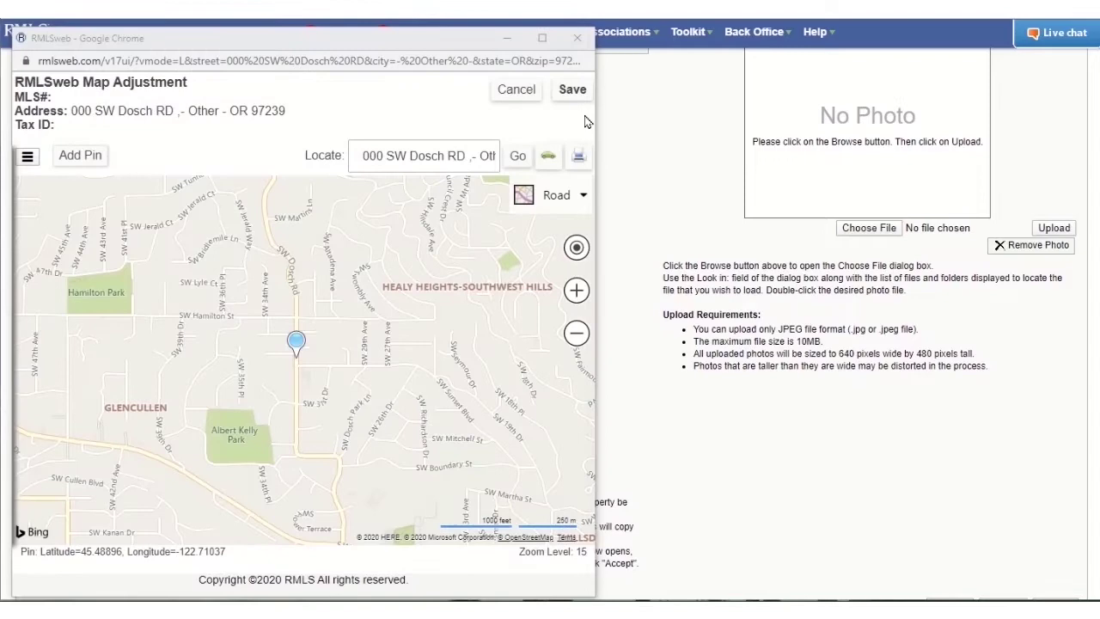
left_click(571, 92)
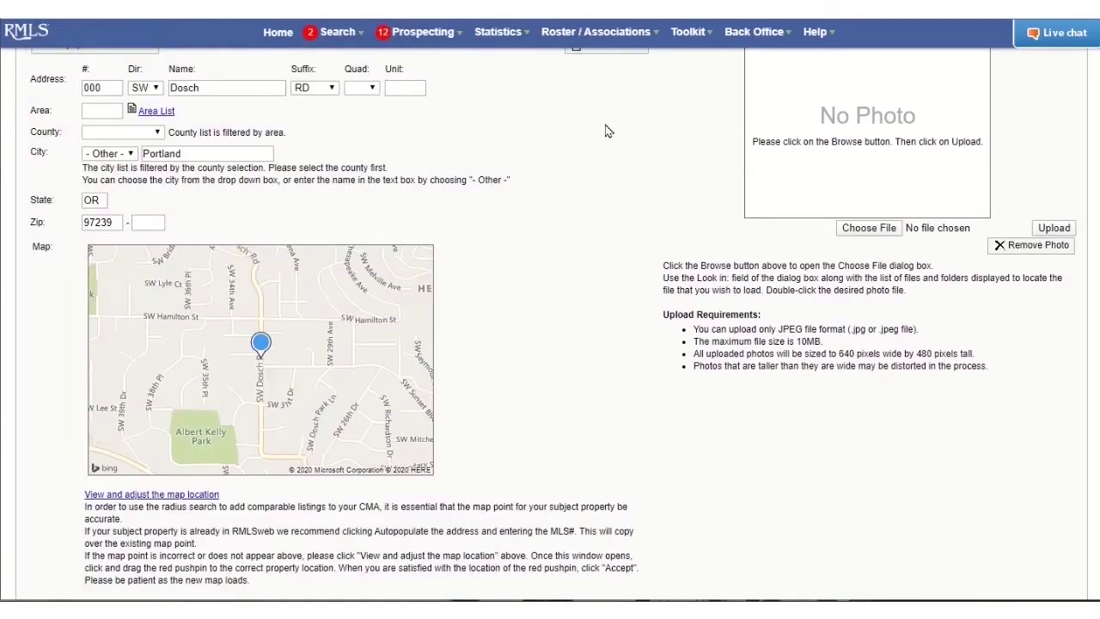
left_click(868, 229)
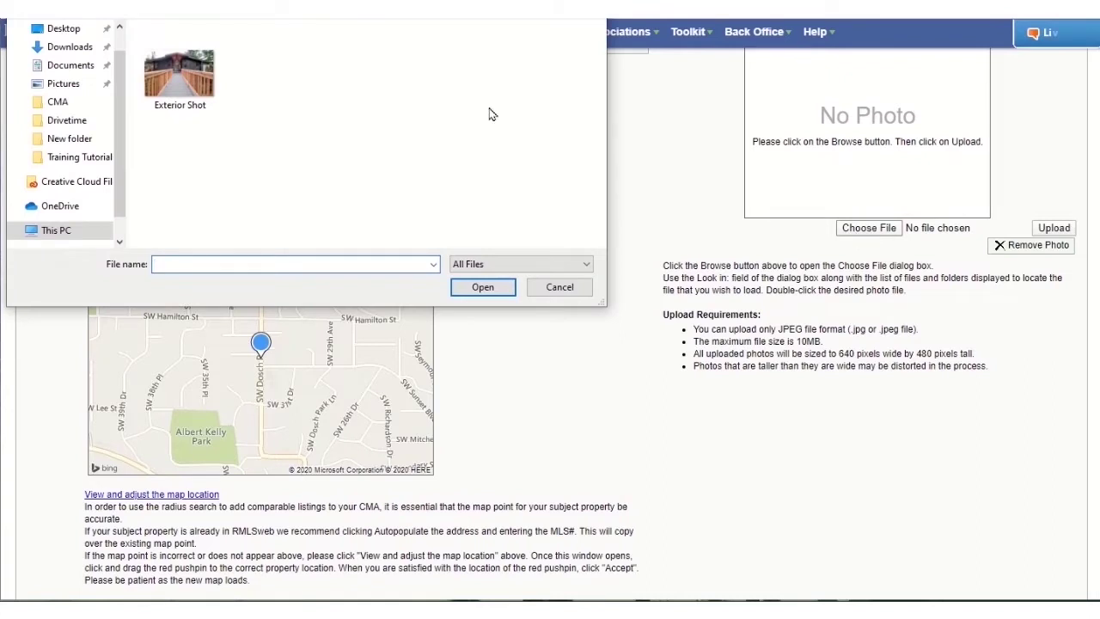
left_click(202, 91)
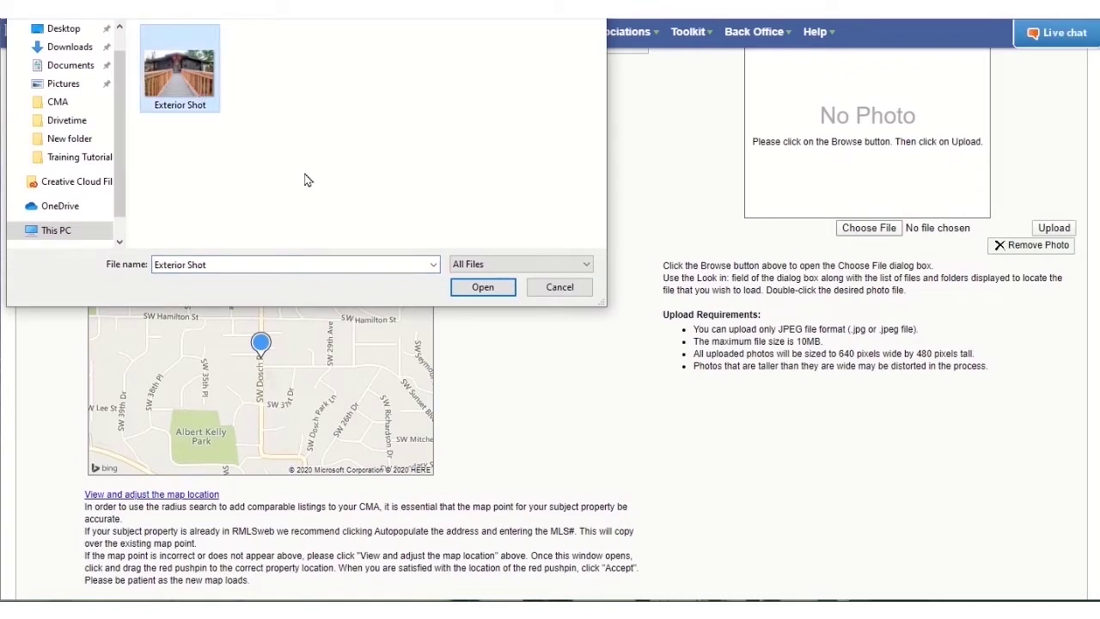
left_click(458, 289)
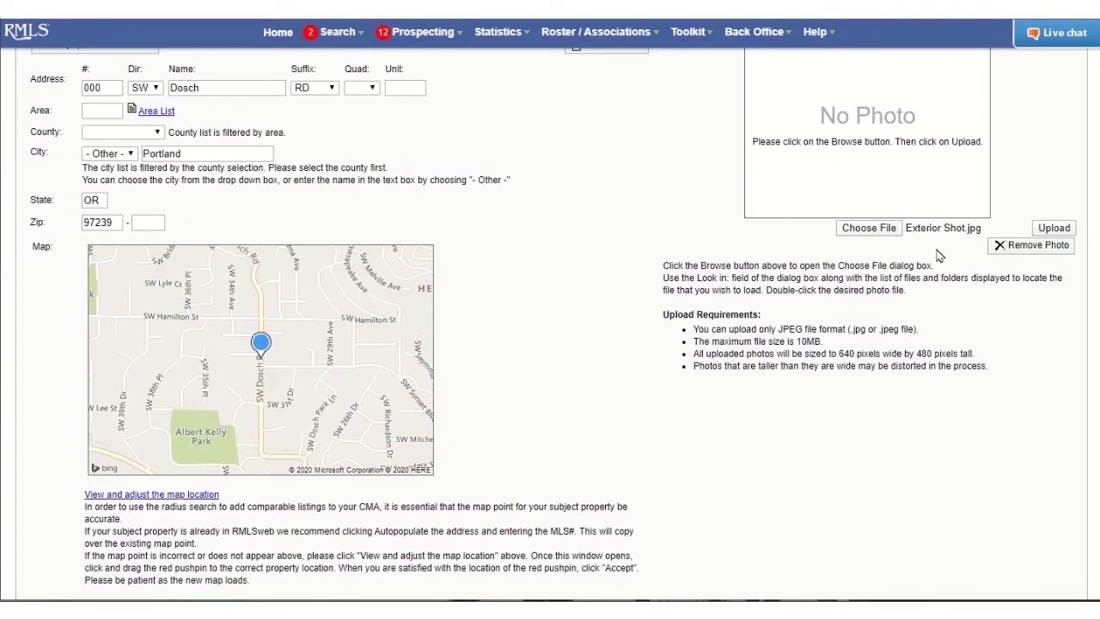
left_click(1051, 228)
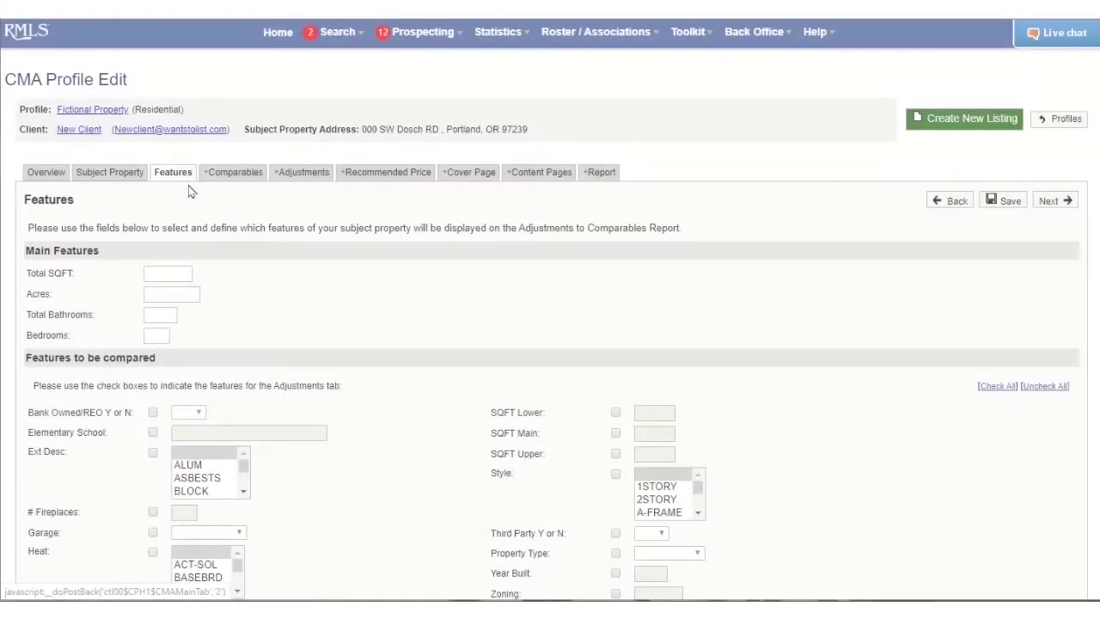
- Enter the subject's size: 1800 sqft, 0.37 acres, plus bathroom and bedroom counts
left_click(171, 272)
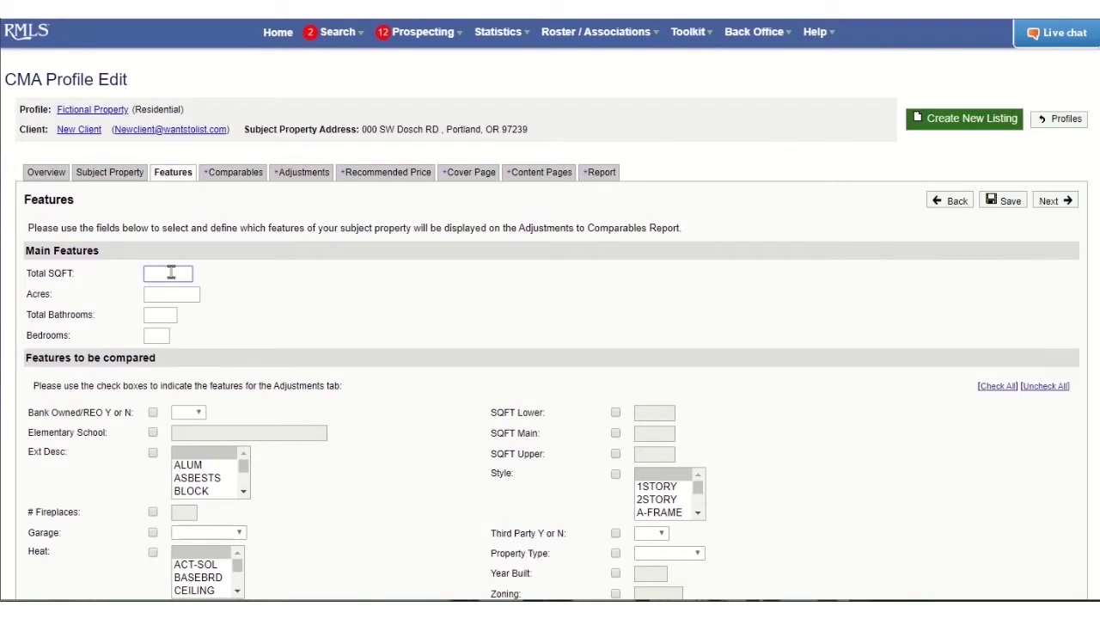
type("1800")
key("Tab")
type("0")
type(".37")
key("Tab")
type(".1")
key("Tab")
scroll(398, 411, "down", 1)
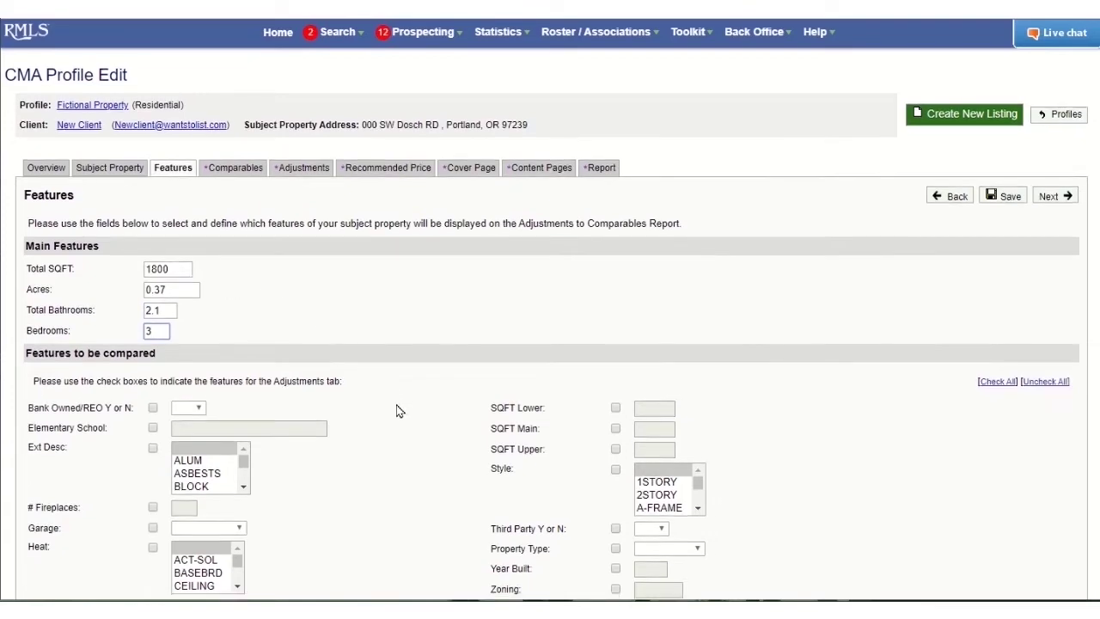
scroll(398, 411, "down", 3)
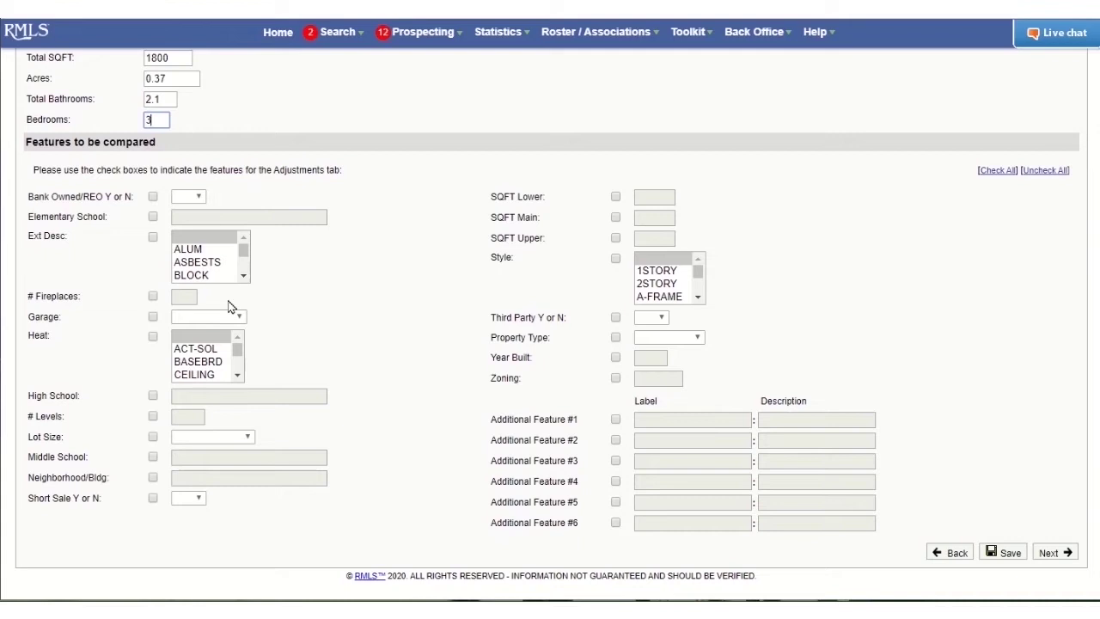
- Include 2 fireplaces and a CARPORT garage among the compared features
left_click(153, 295)
left_click(182, 298)
type("2")
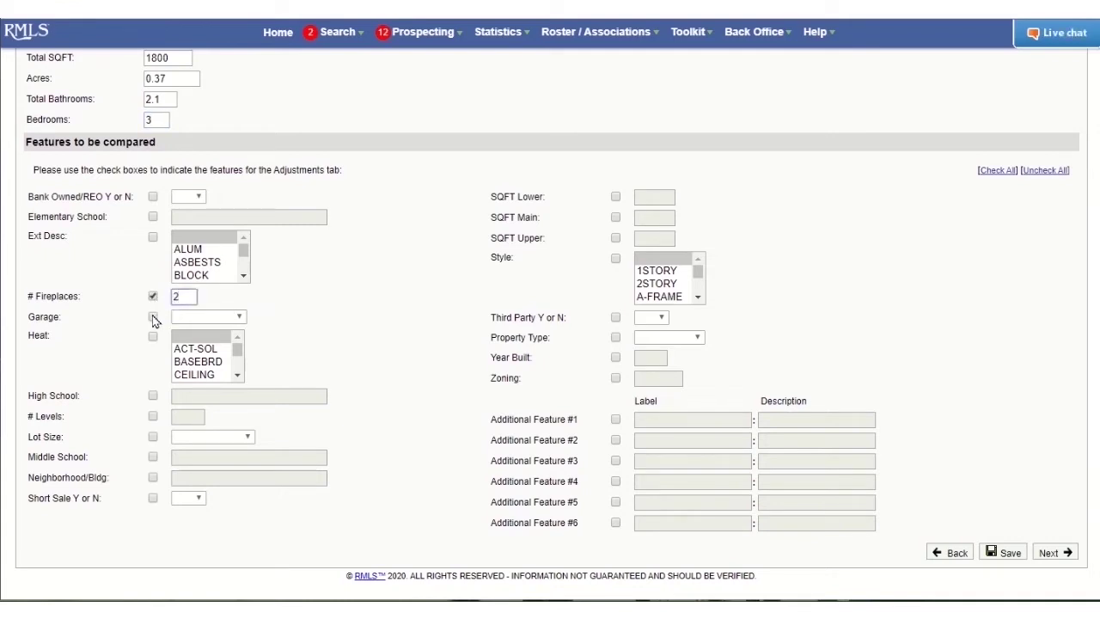
left_click(152, 318)
left_click(239, 318)
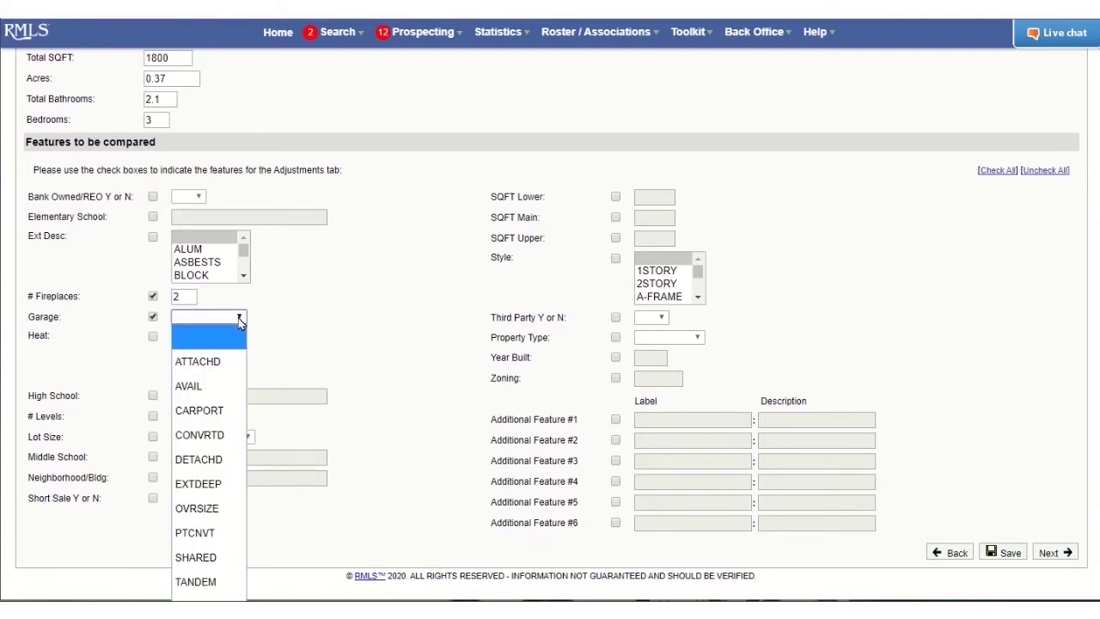
left_click(203, 411)
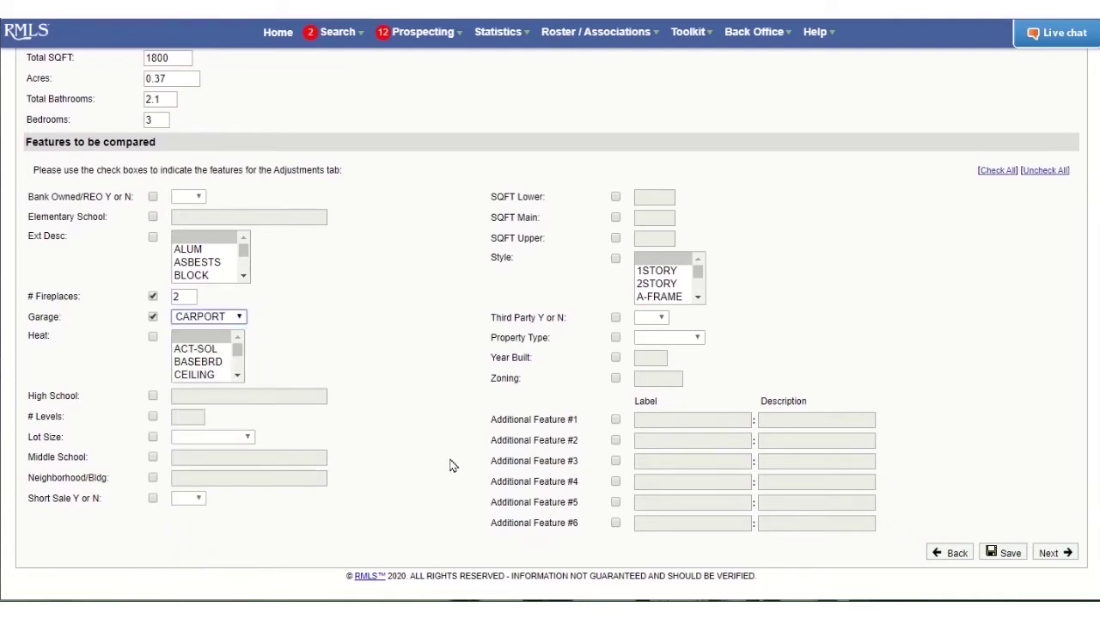
- Add extra features Amenity 'Pool' and Repair 'Old Roof' for comparison
left_click(615, 420)
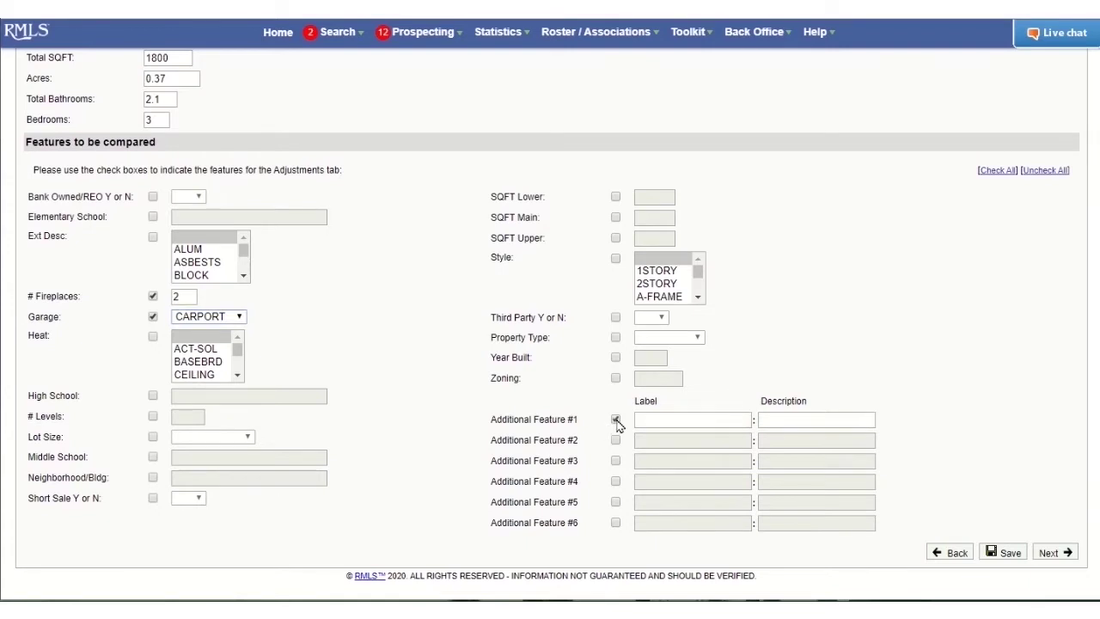
left_click(641, 420)
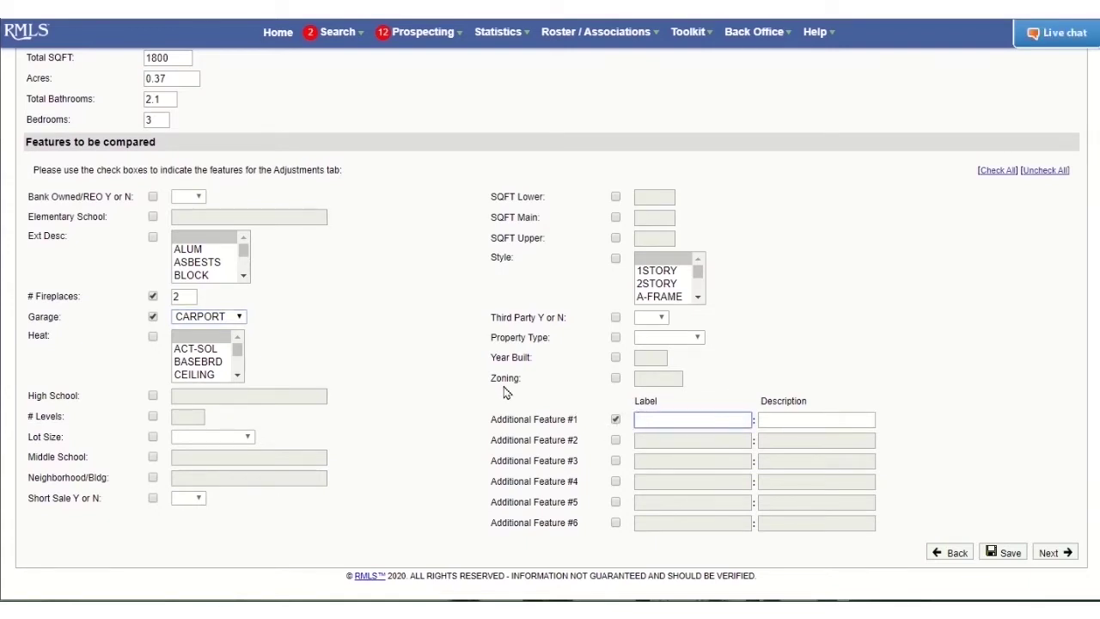
type("Amenity")
key("Tab")
type("Pool")
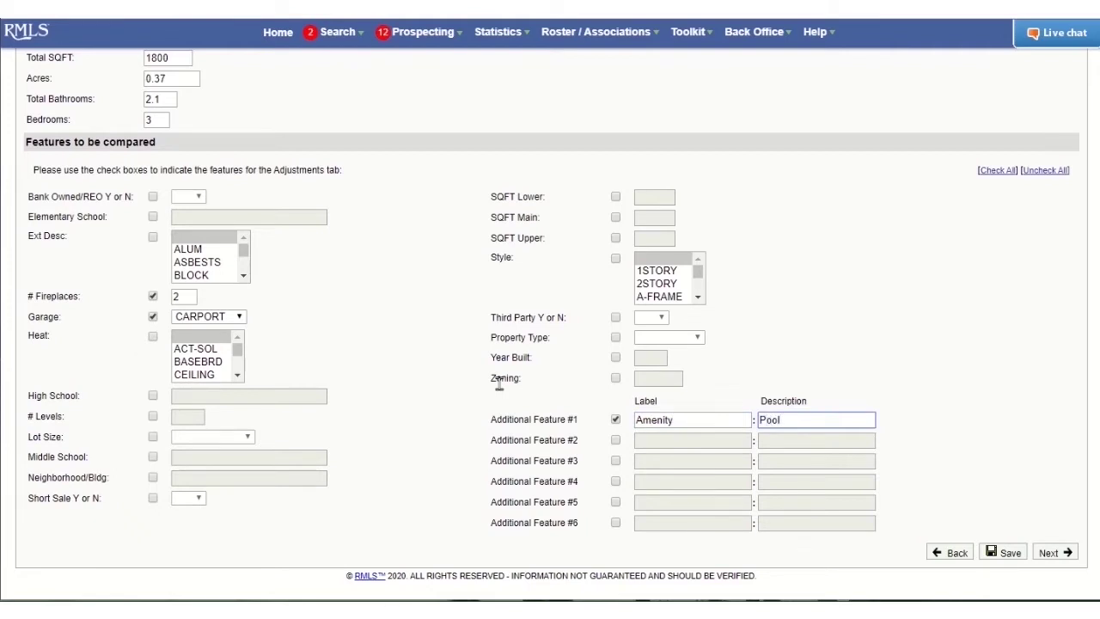
left_click(615, 440)
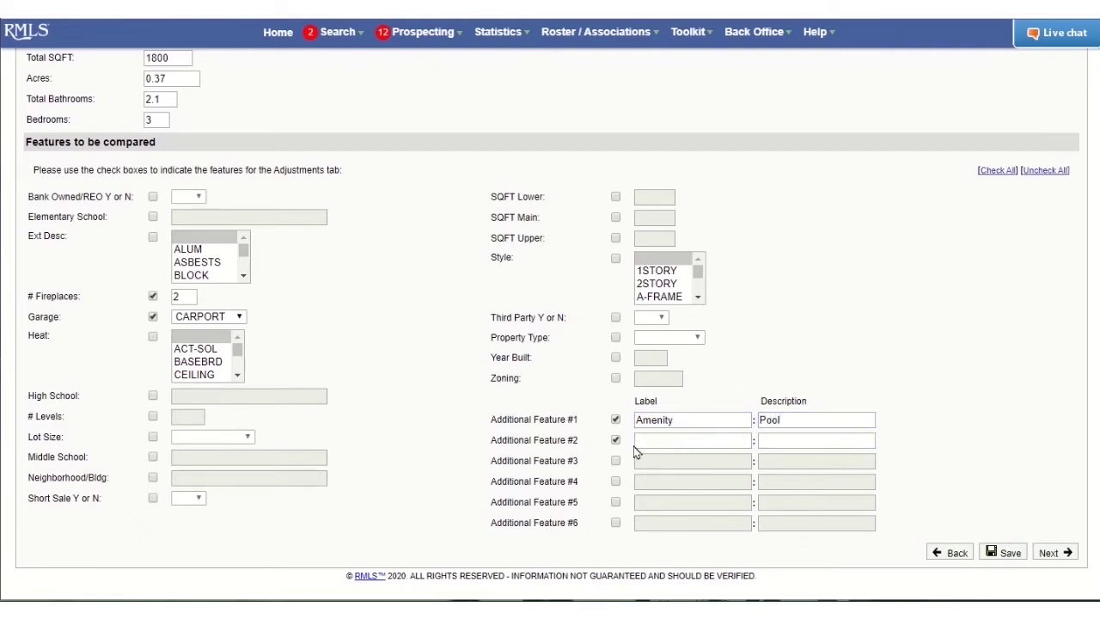
left_click(647, 439)
key("Tab")
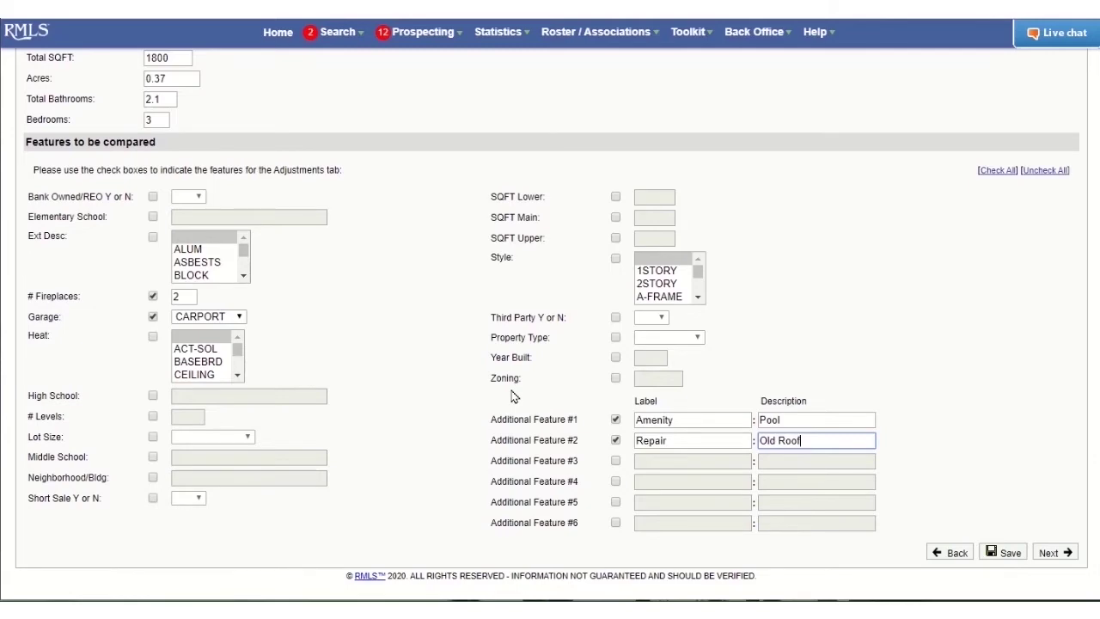
scroll(513, 397, "up", 1)
scroll(513, 397, "up", 4)
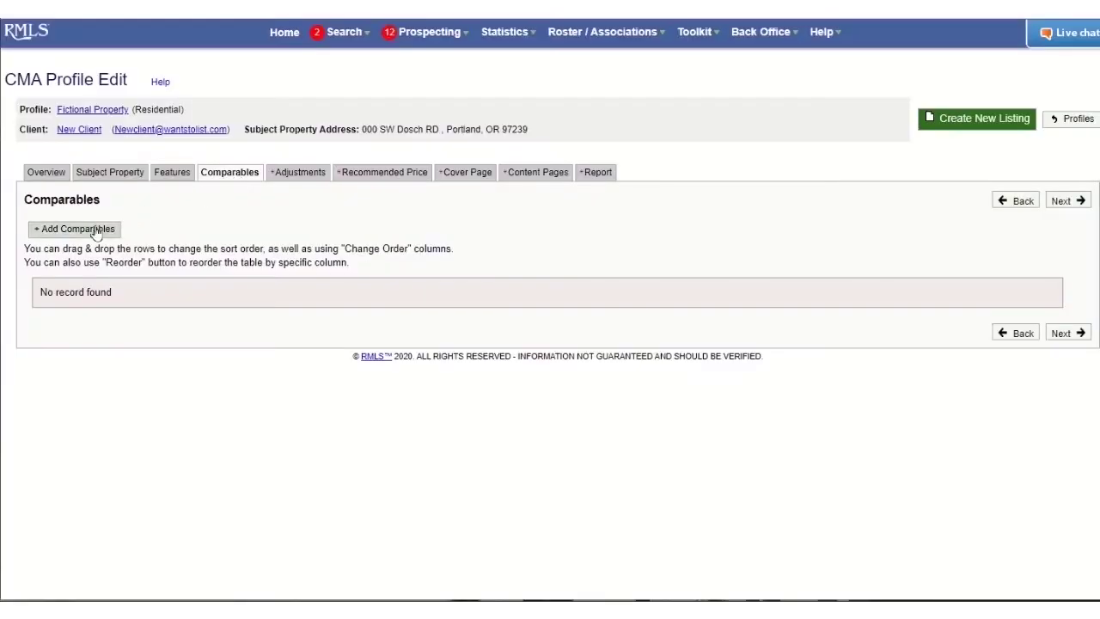
- Expand Add Comparable Listings and choose Advanced Search for comparables
left_click(94, 234)
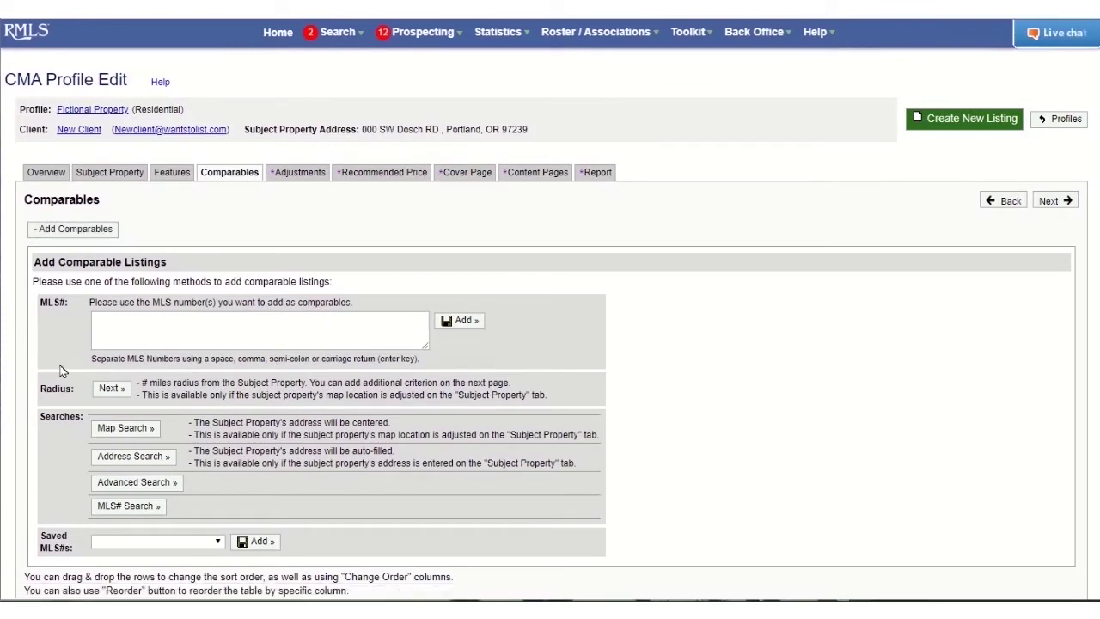
left_click(105, 486)
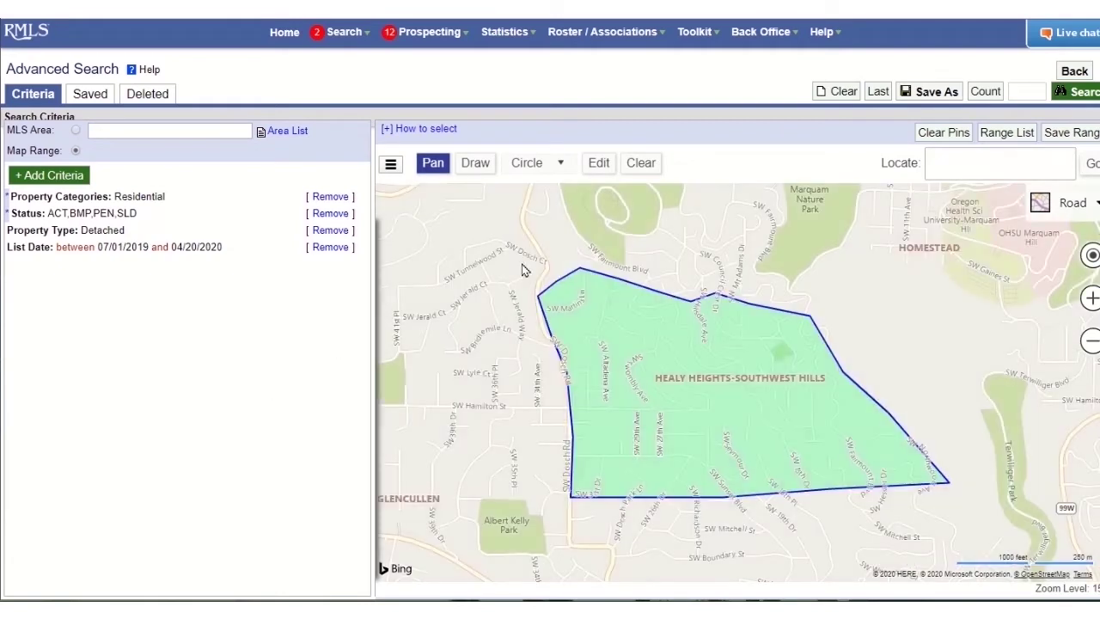
- Clear the preset search, include Pending status, and limit Active listings to 6 months back
left_click(838, 96)
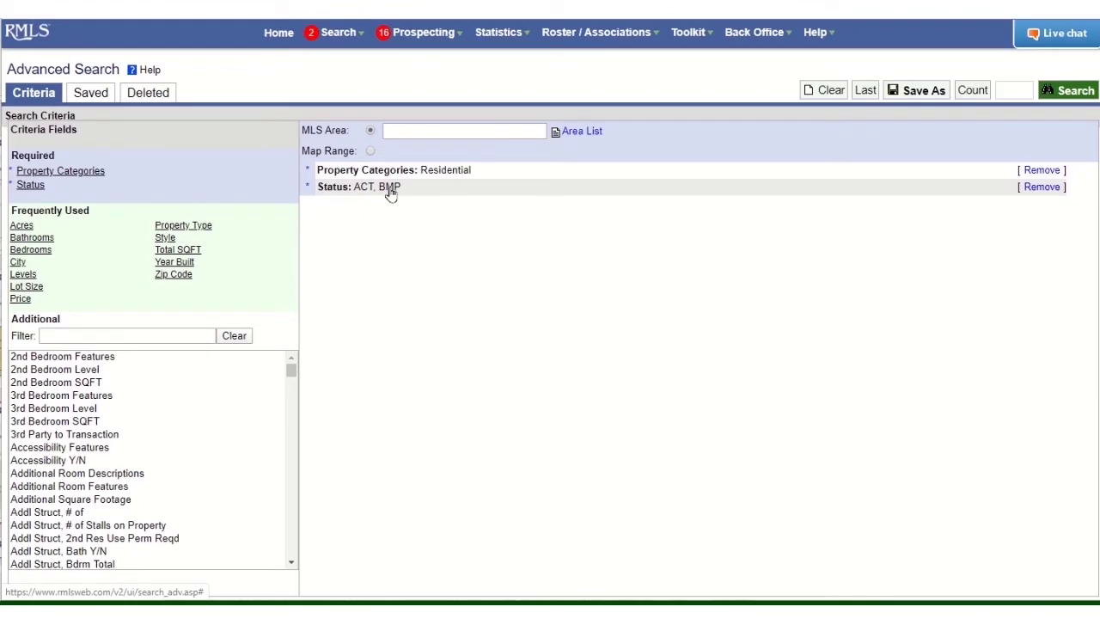
left_click(391, 191)
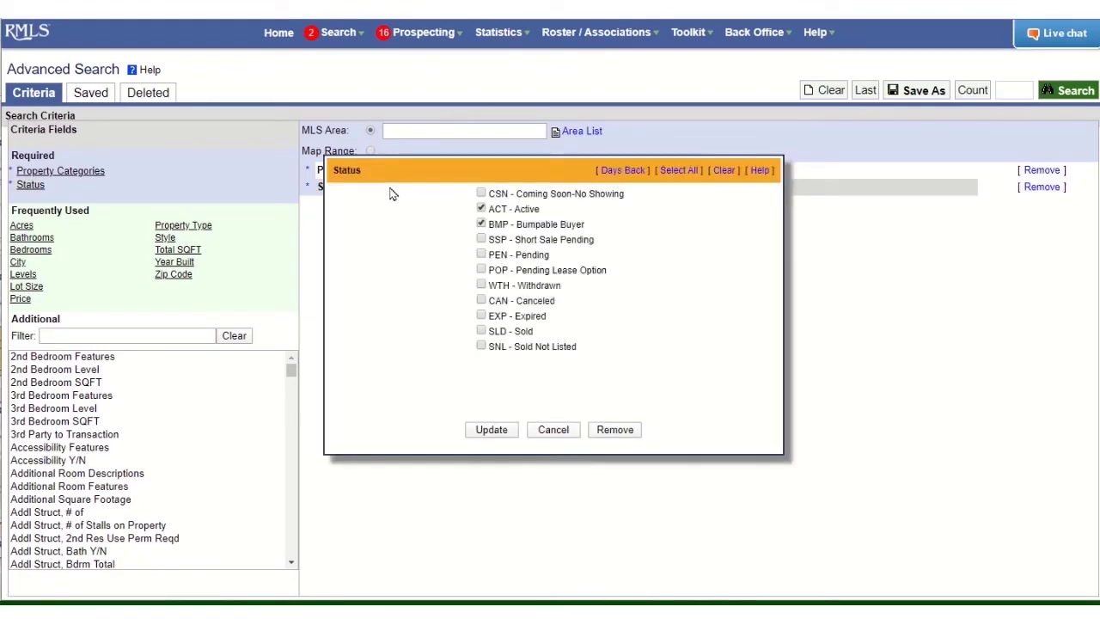
left_click(482, 254)
left_click(622, 170)
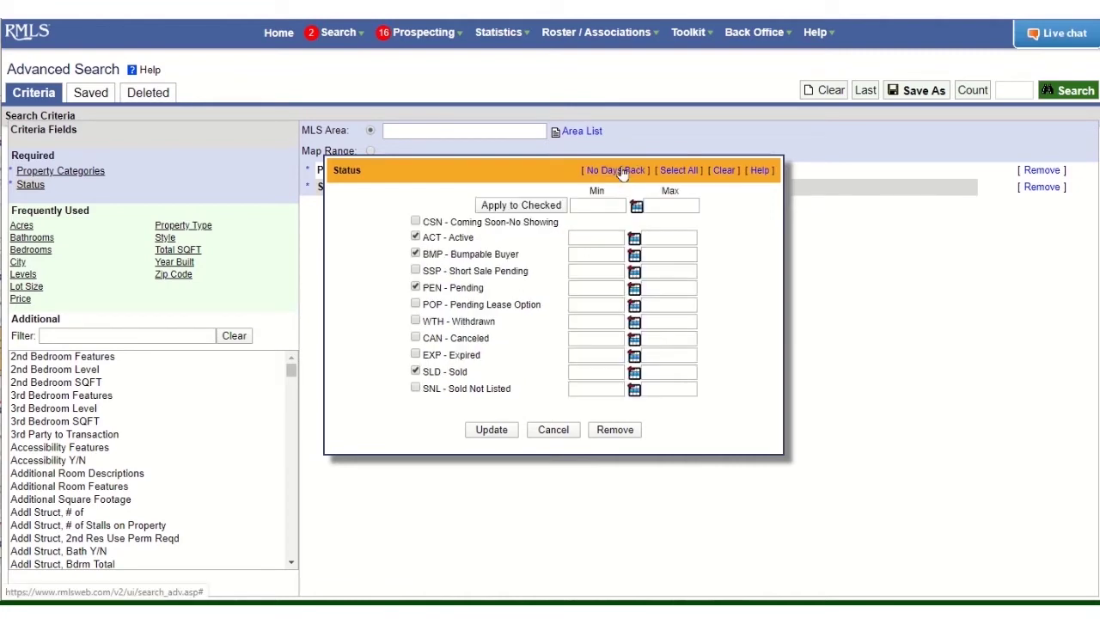
left_click(635, 238)
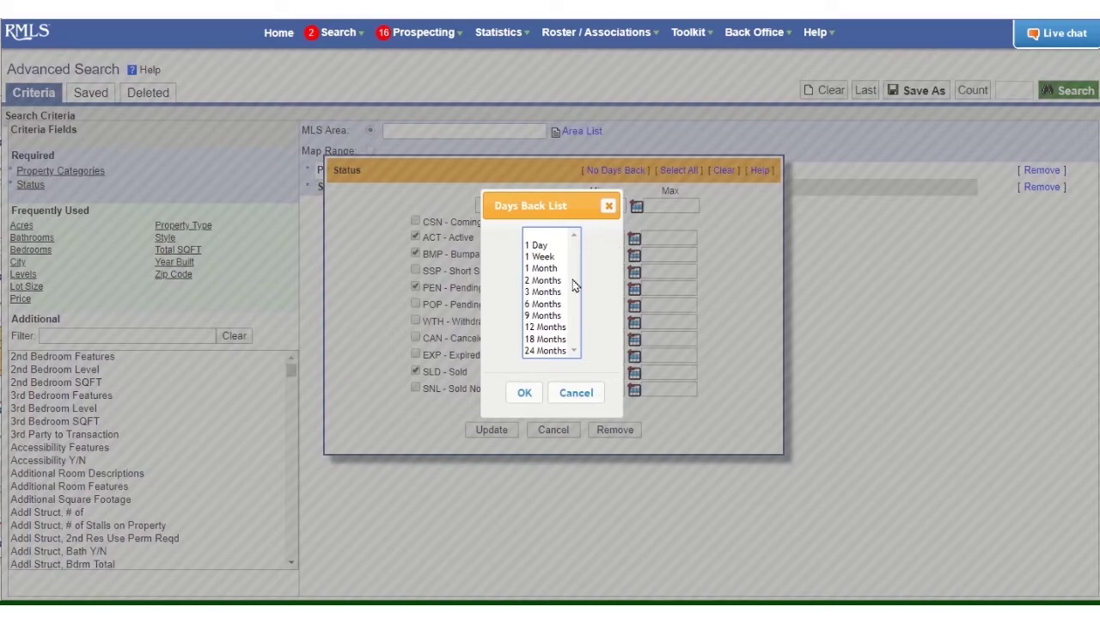
left_click(550, 305)
left_click(525, 393)
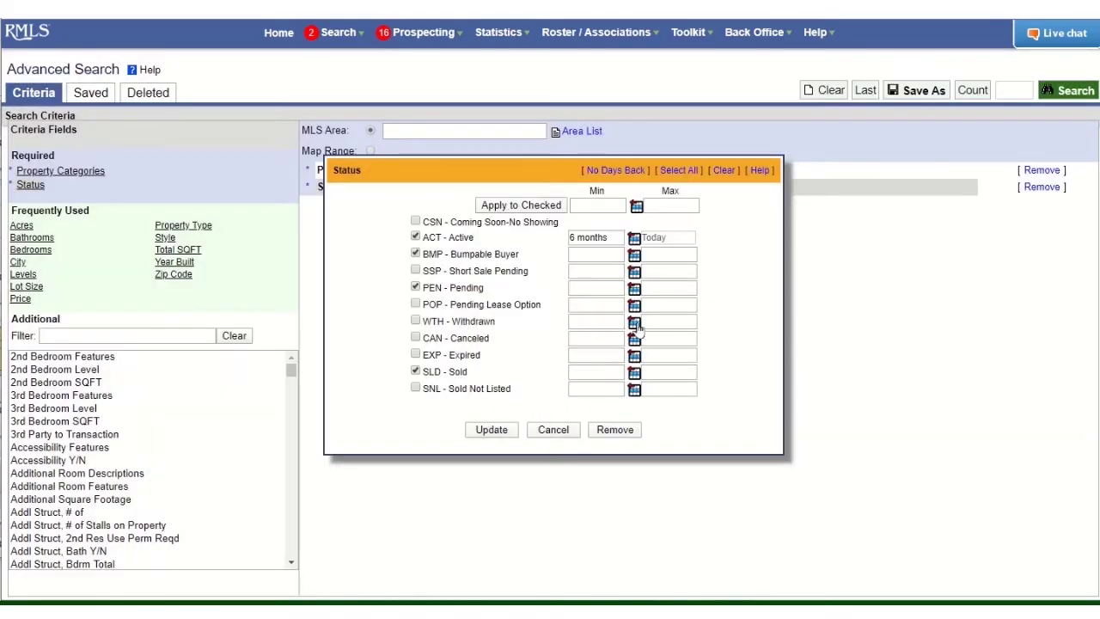
- Set days back to 1 month for Bumpable and Pending, 3 months for Sold, and apply
left_click(634, 255)
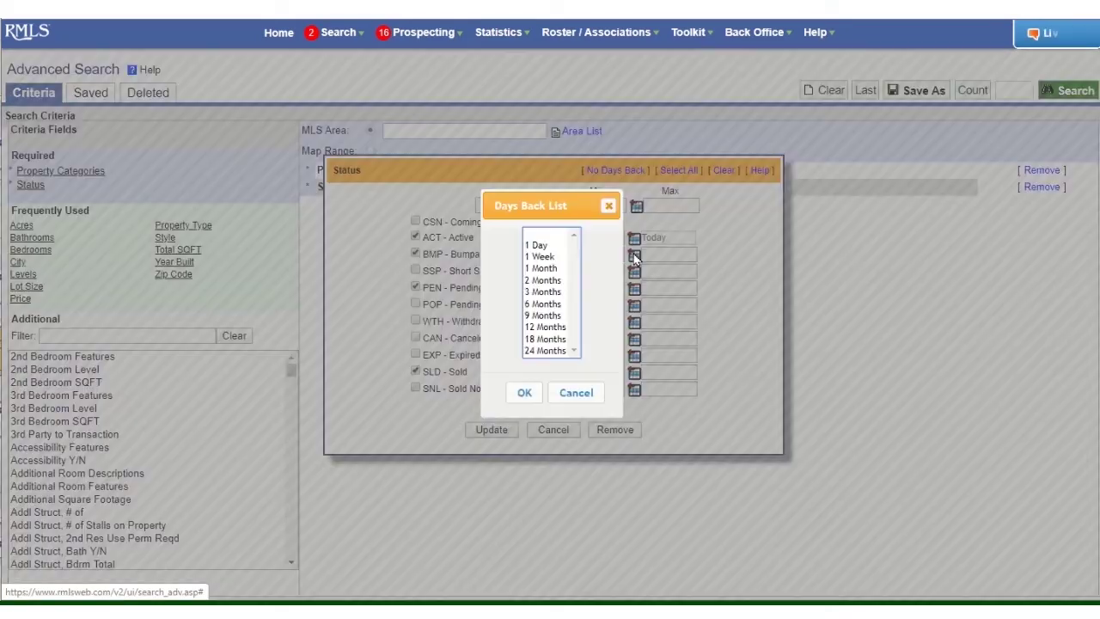
left_click(556, 269)
left_click(522, 393)
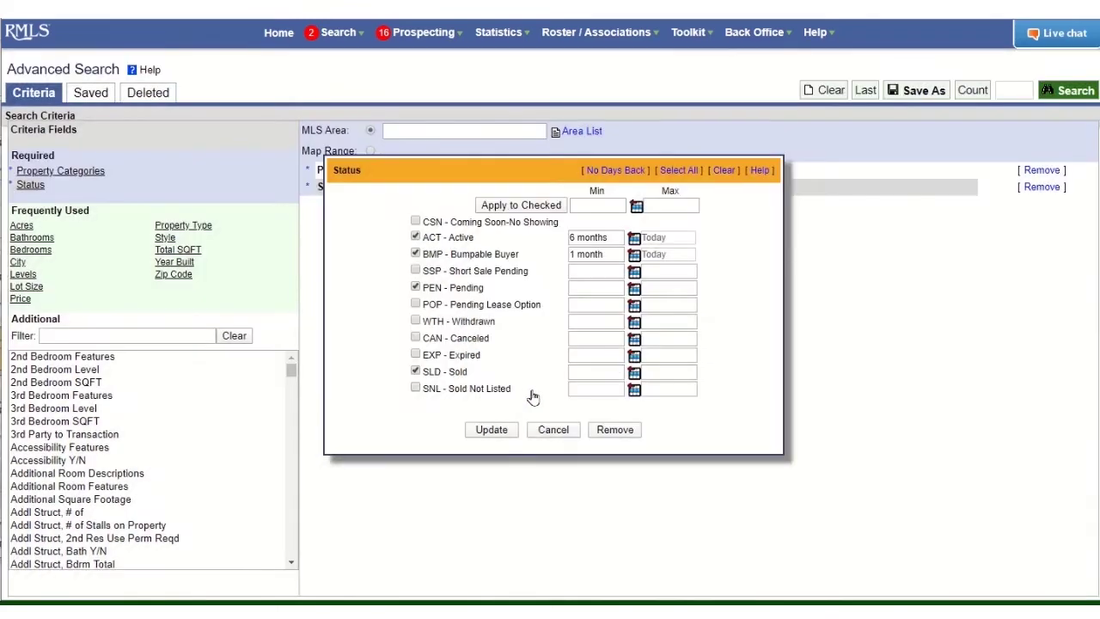
left_click(634, 289)
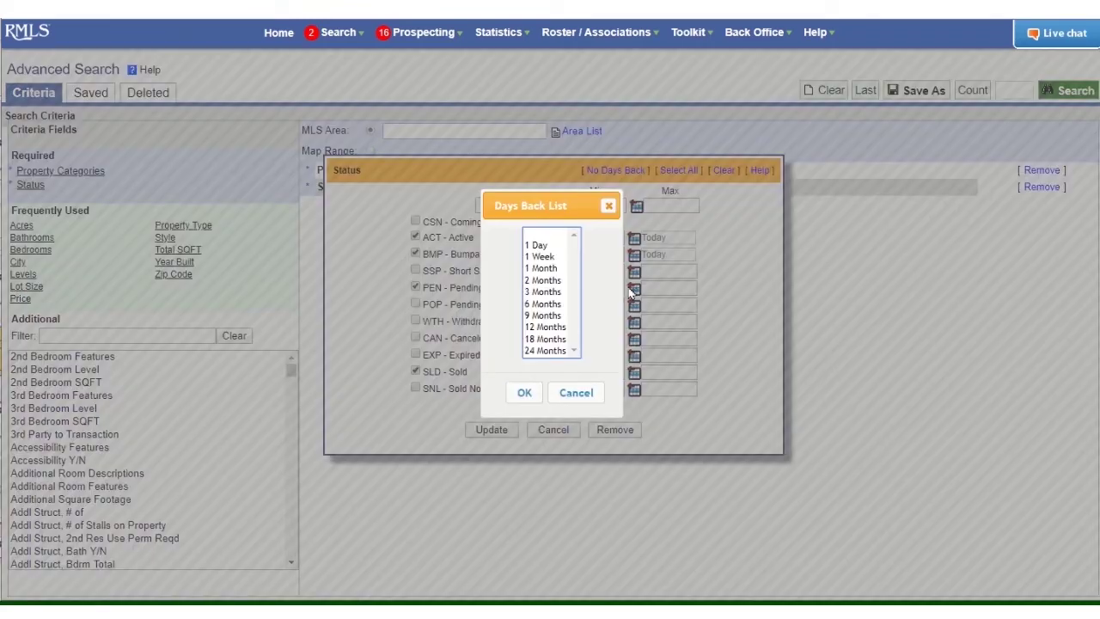
left_click(550, 269)
left_click(522, 393)
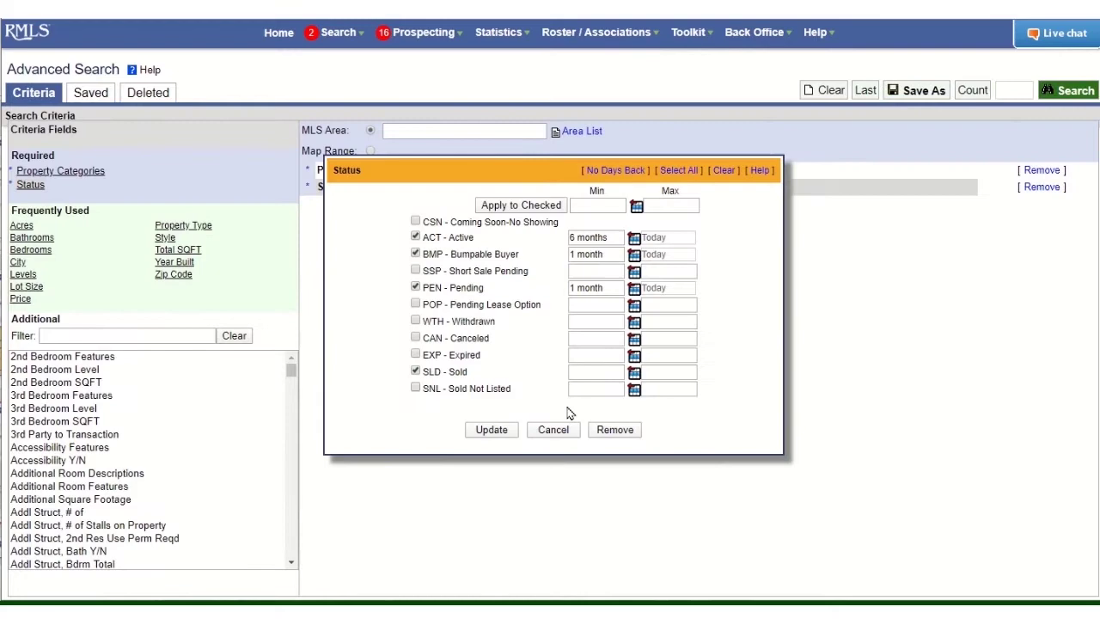
left_click(634, 373)
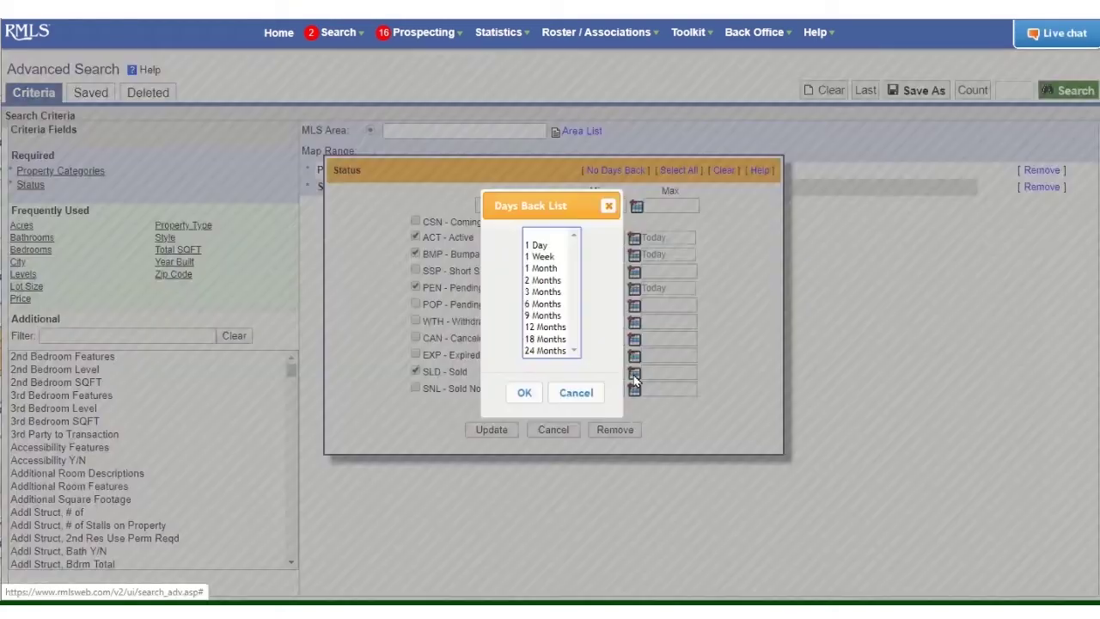
left_click(545, 292)
left_click(517, 395)
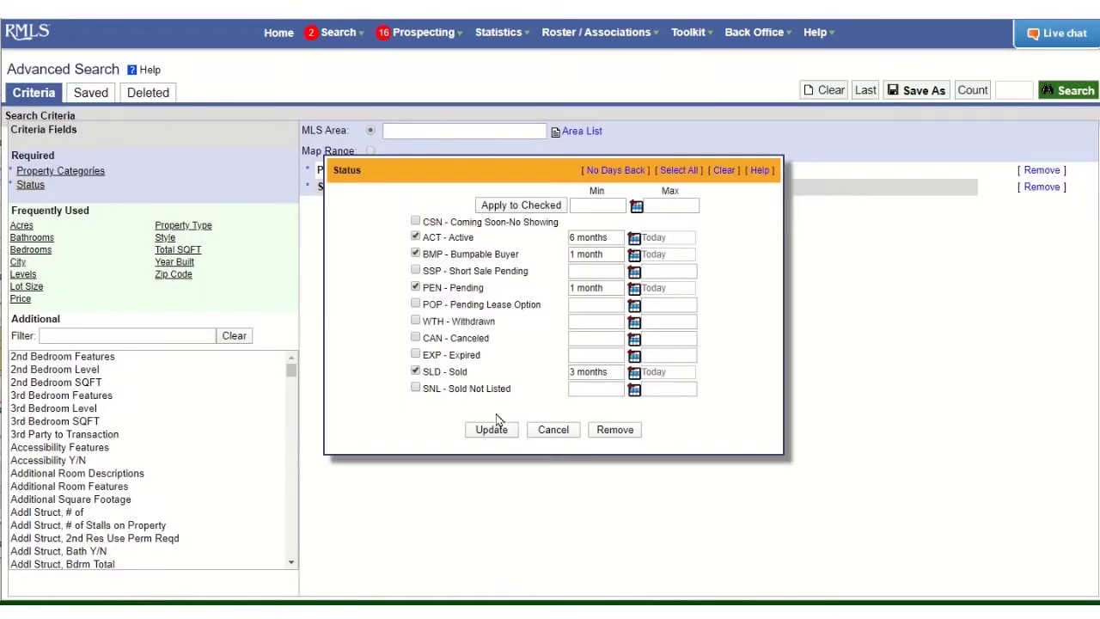
left_click(492, 429)
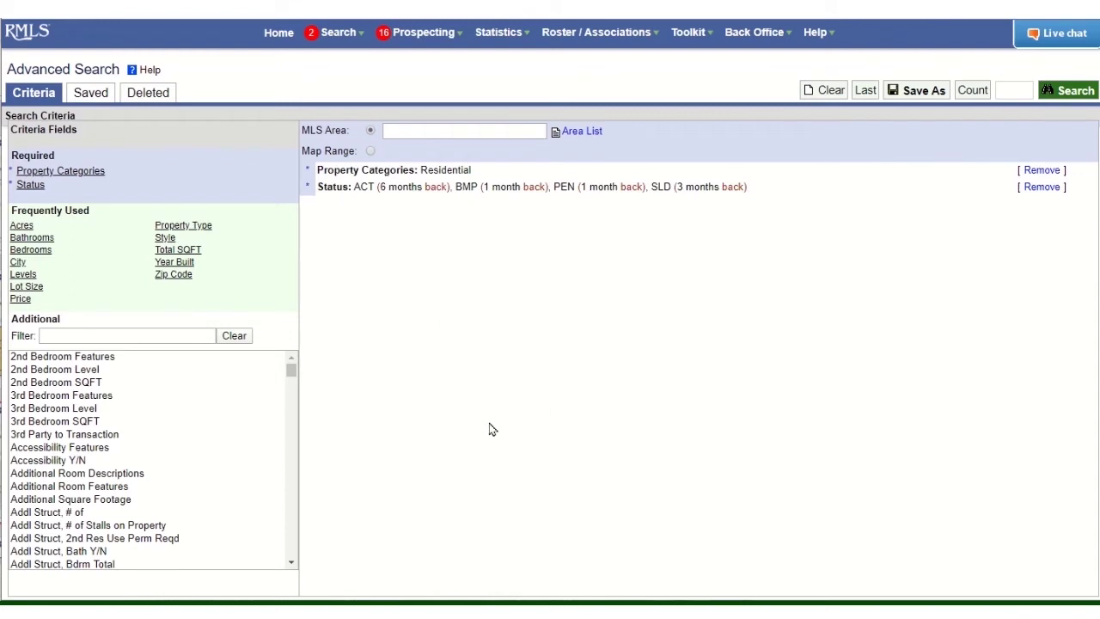
- Restrict the property type to Detached
left_click(198, 226)
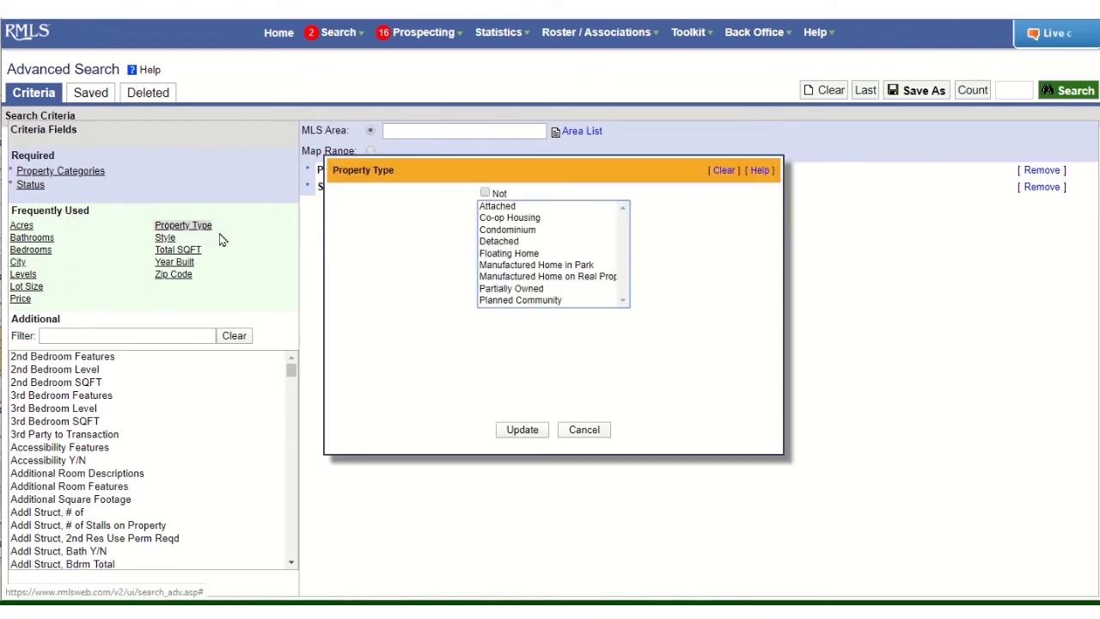
left_click(495, 243)
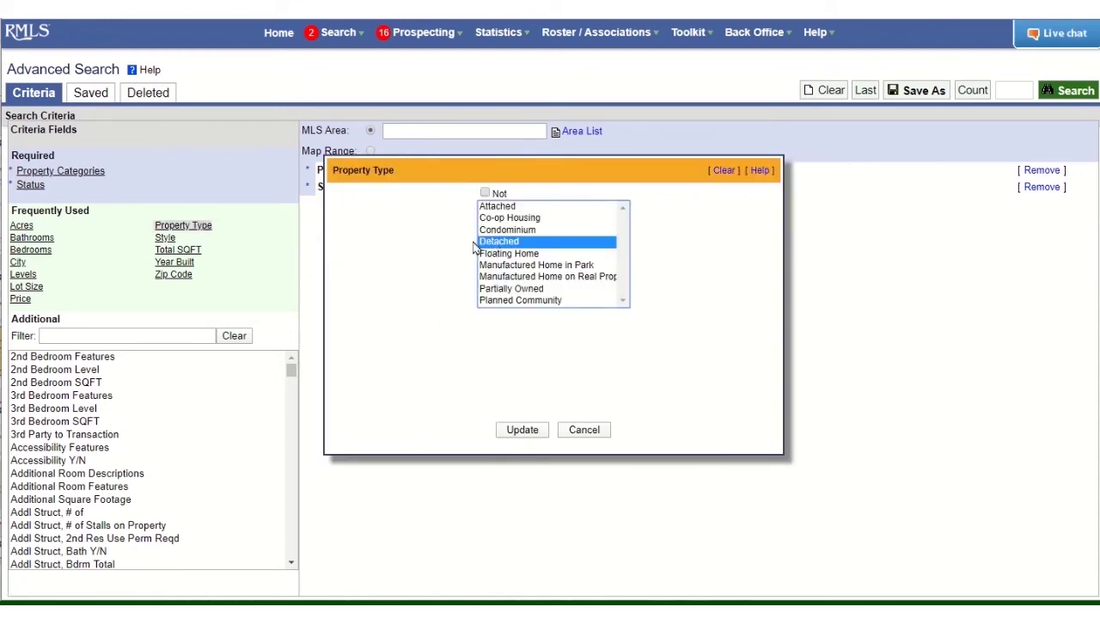
left_click(525, 430)
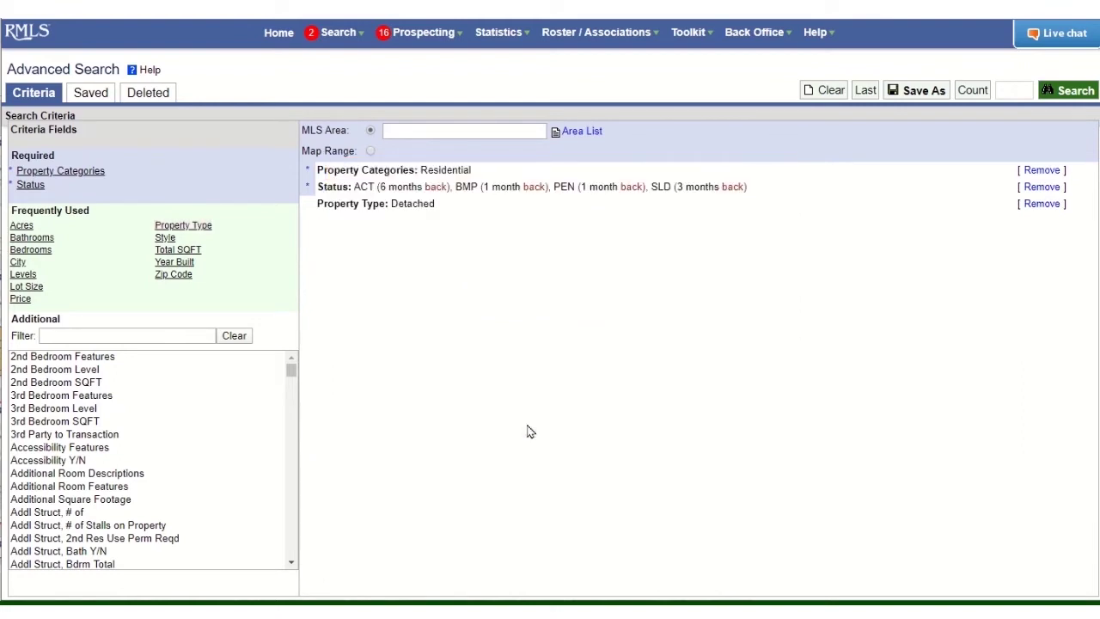
- Switch the map search area to a hand-drawn polygon shape
left_click(371, 152)
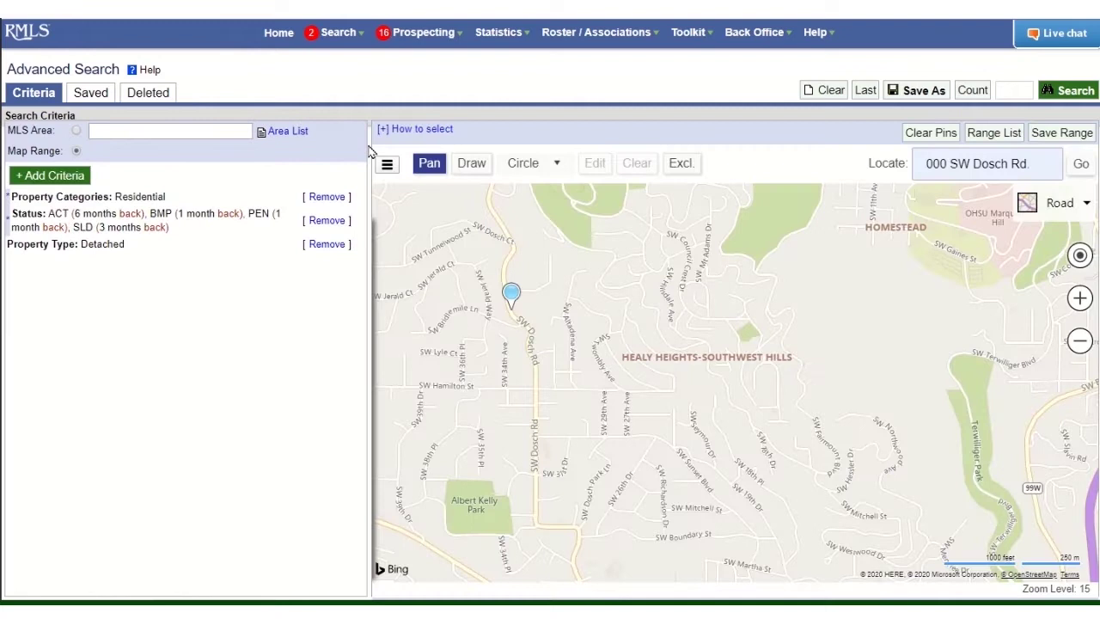
left_click(472, 165)
left_click(572, 166)
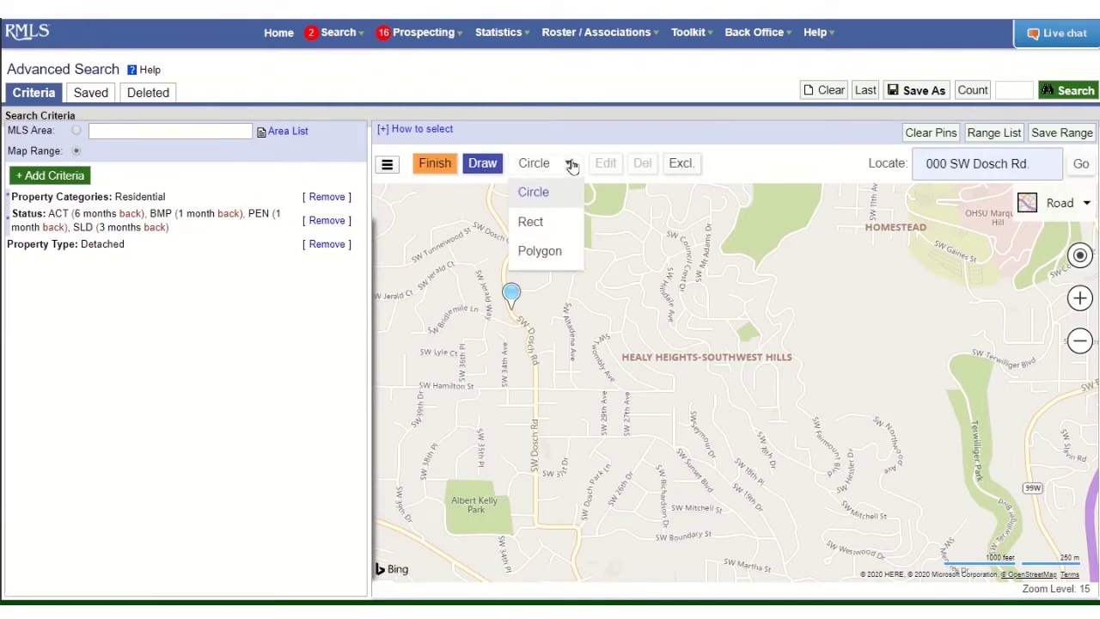
left_click(549, 250)
- Outline the area east of SW Dosch Rd down to SW Boundary St, finish, and count 8 listings
left_click(509, 300)
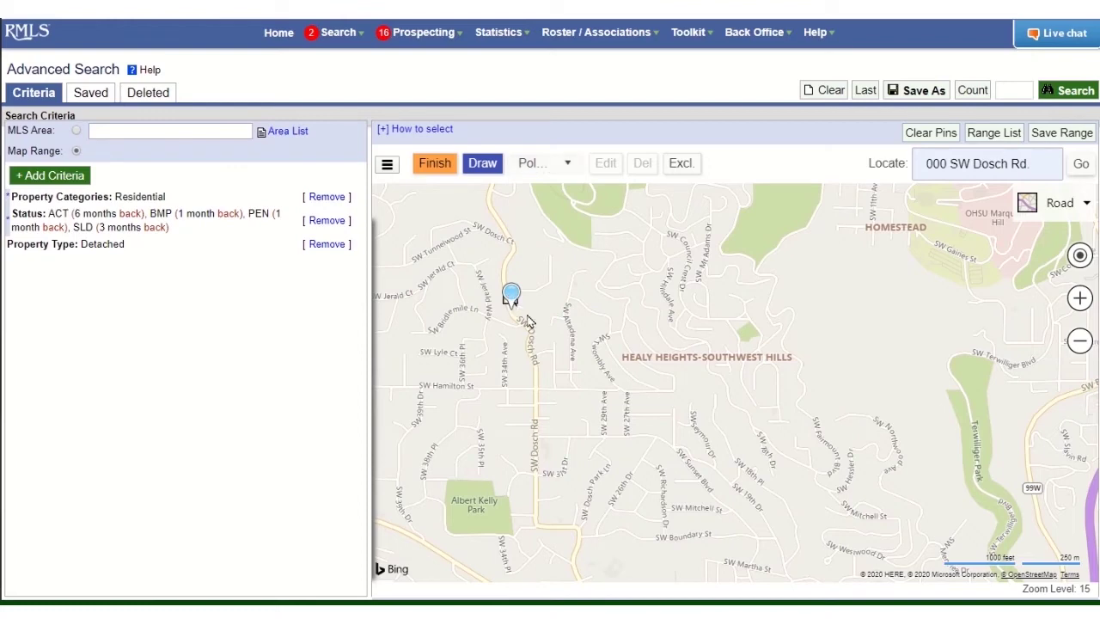
left_click(538, 391)
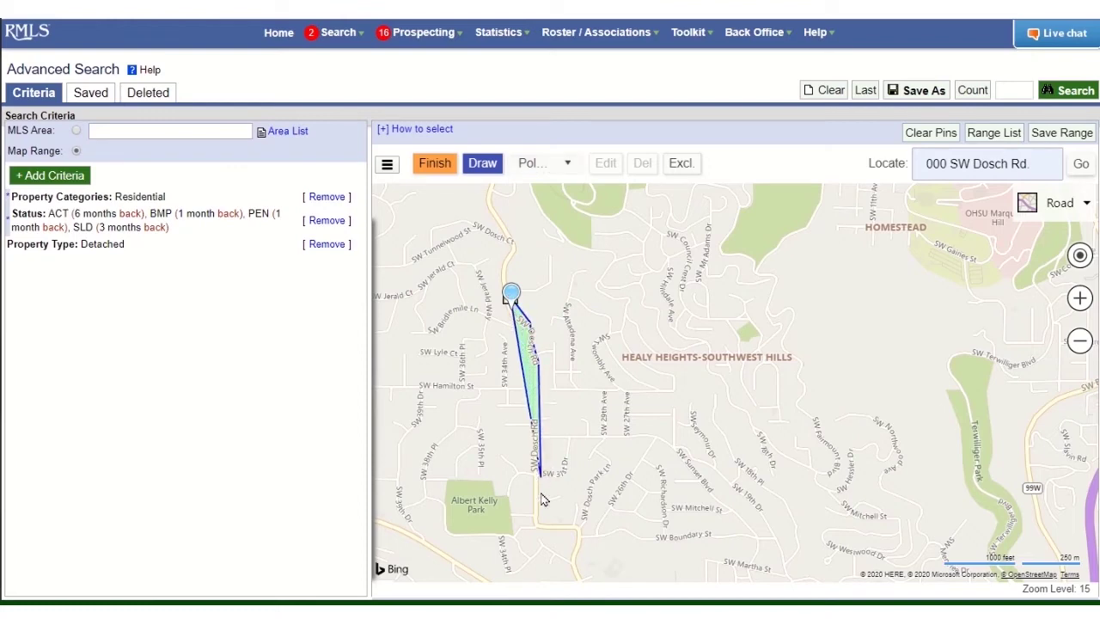
left_click(538, 522)
left_click(595, 535)
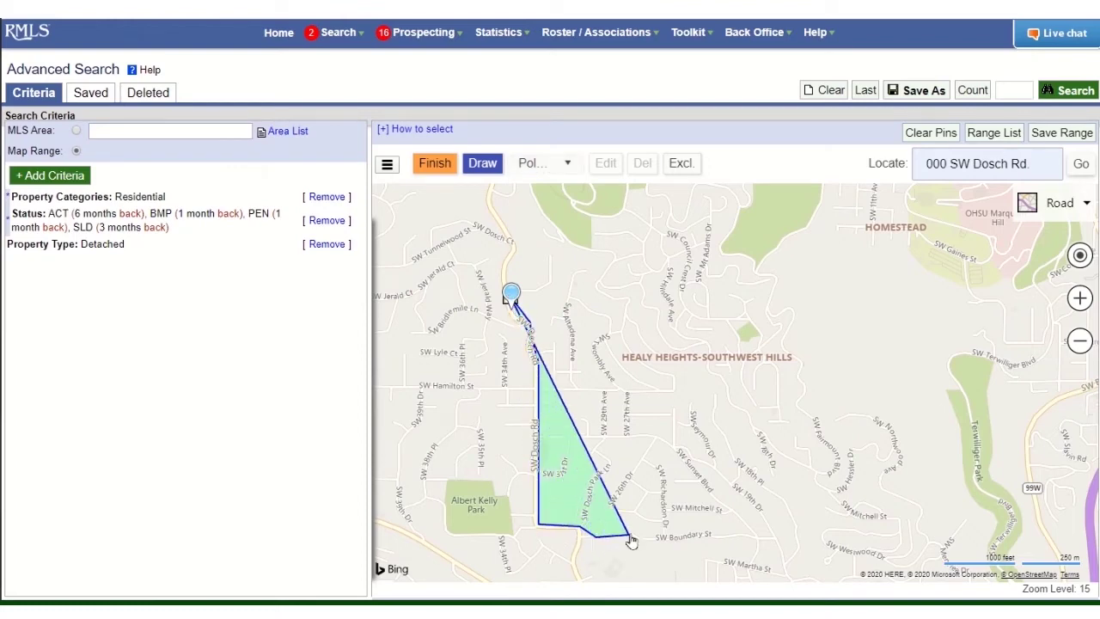
left_click(633, 528)
left_click(761, 534)
left_click(779, 528)
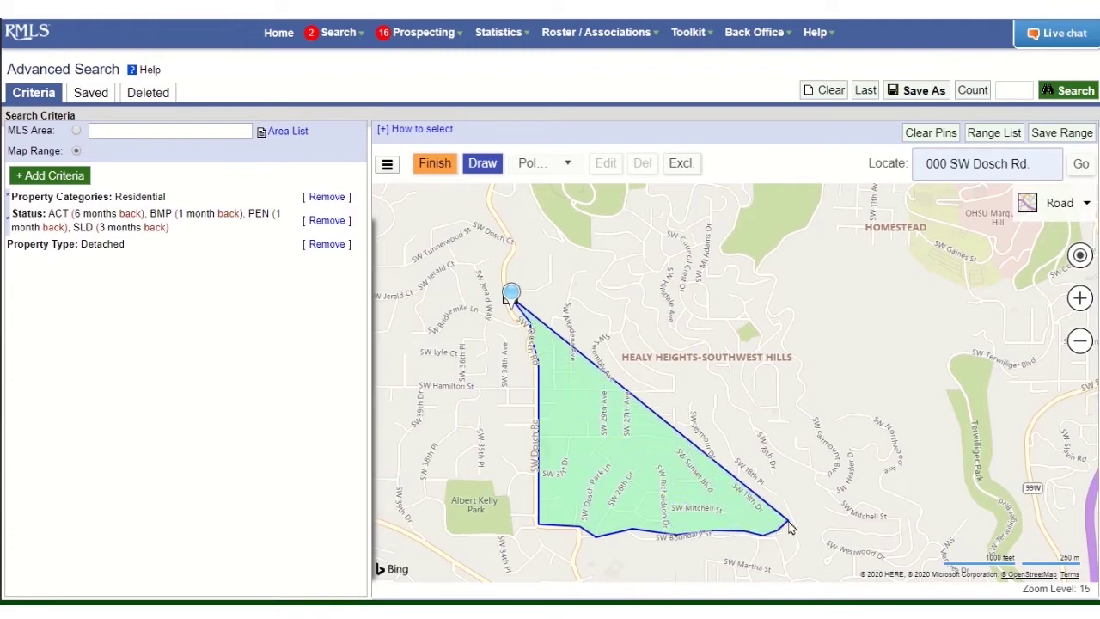
left_click(794, 504)
left_click(739, 458)
left_click(717, 395)
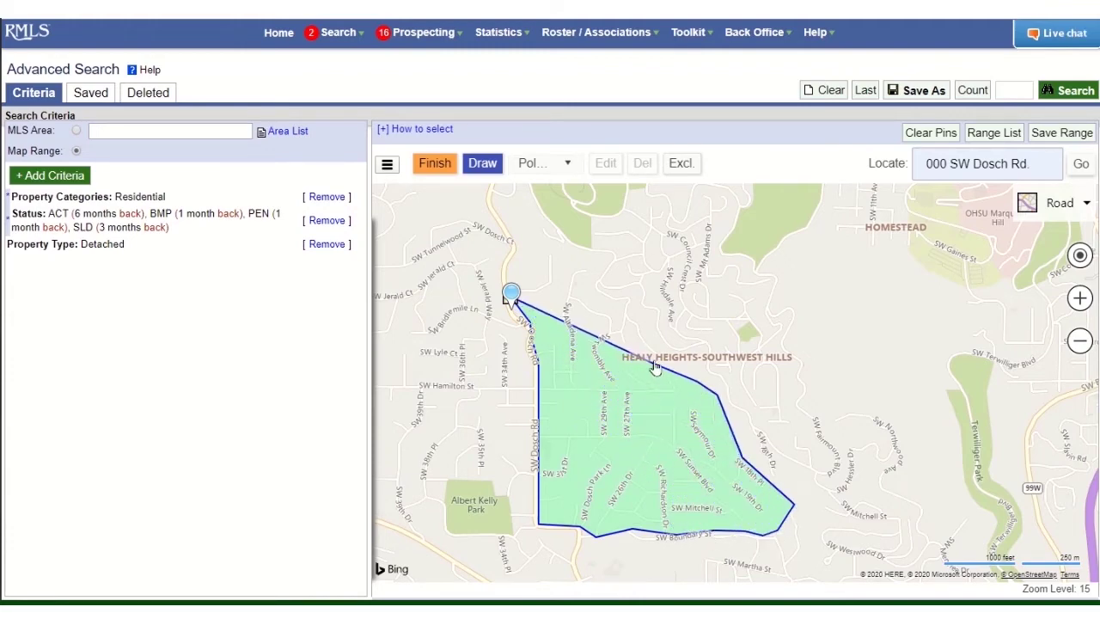
left_click(658, 366)
left_click(629, 299)
left_click(595, 291)
left_click(593, 259)
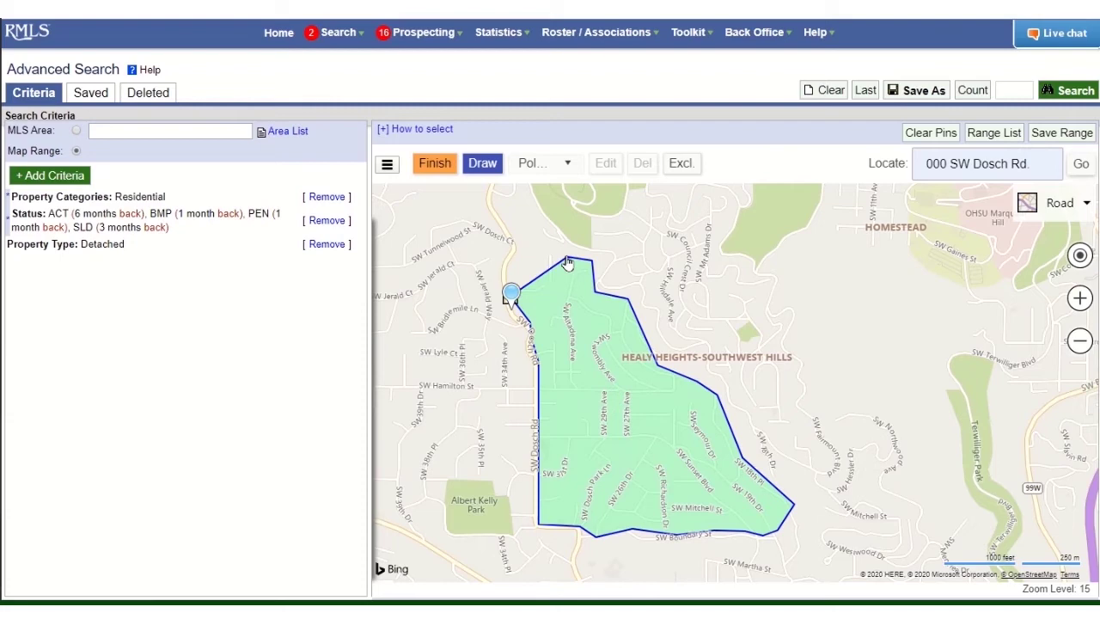
left_click(533, 244)
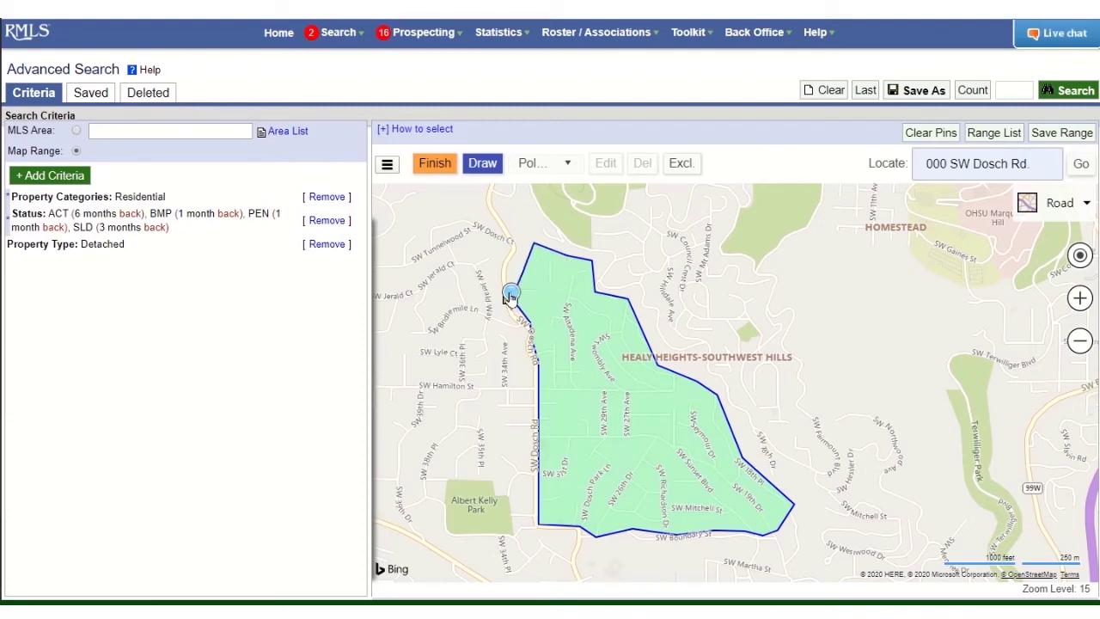
left_click(512, 294)
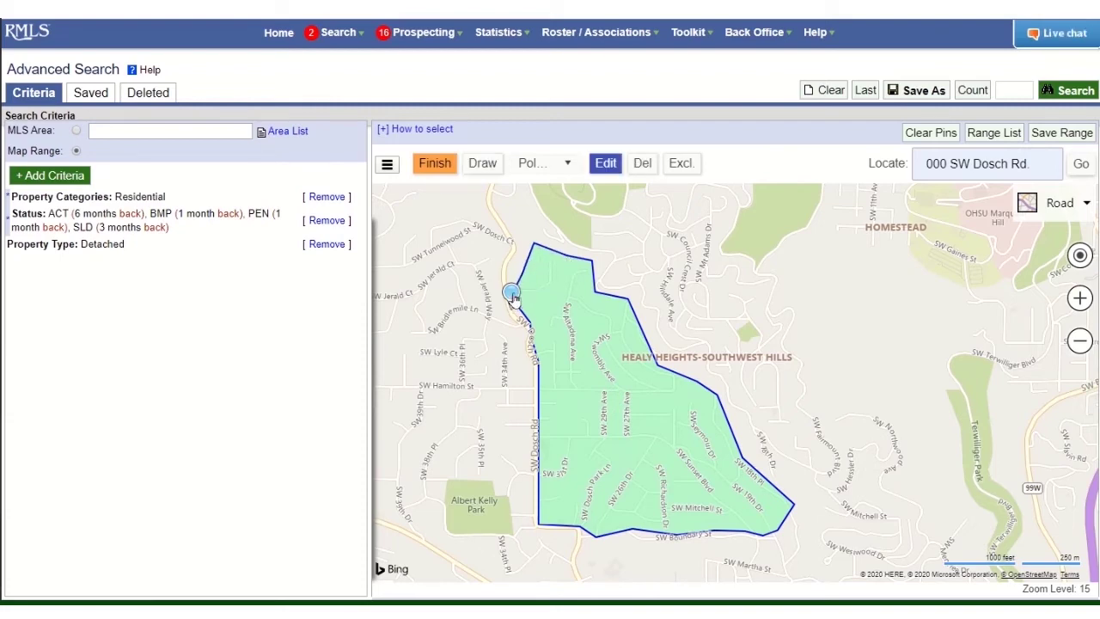
left_click(434, 164)
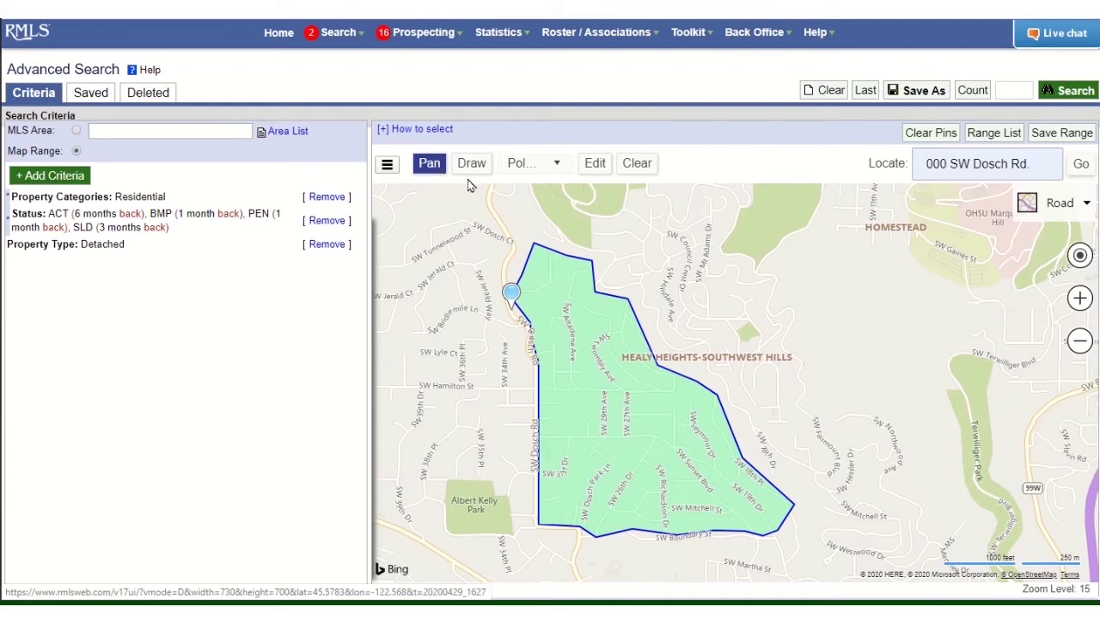
left_click(966, 95)
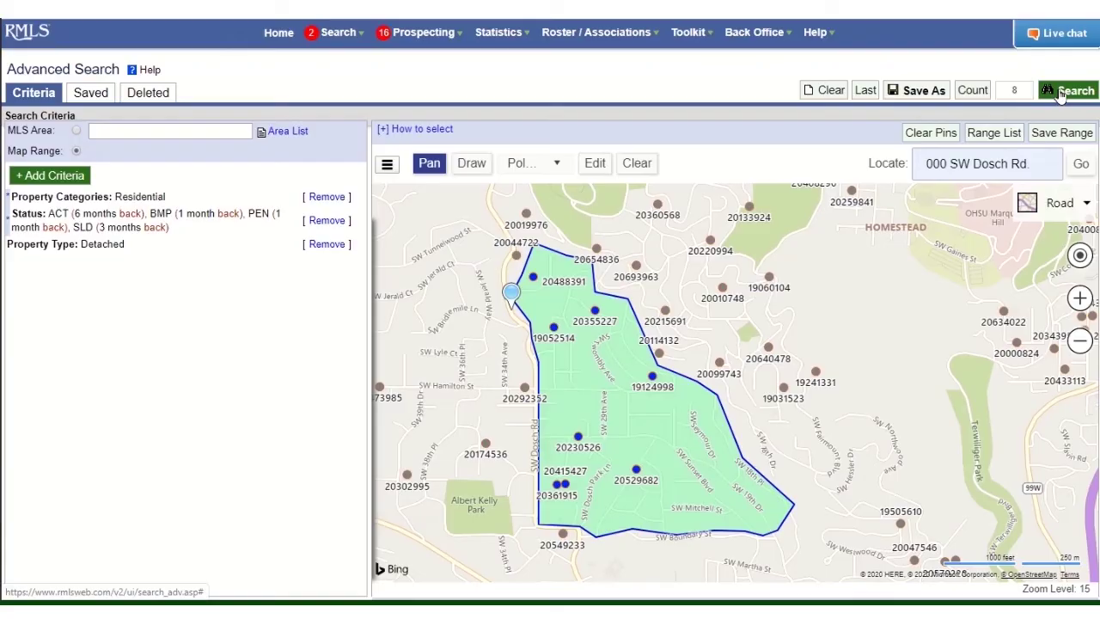
- Run the map search and preview the full report for listing 20355227
left_click(1065, 91)
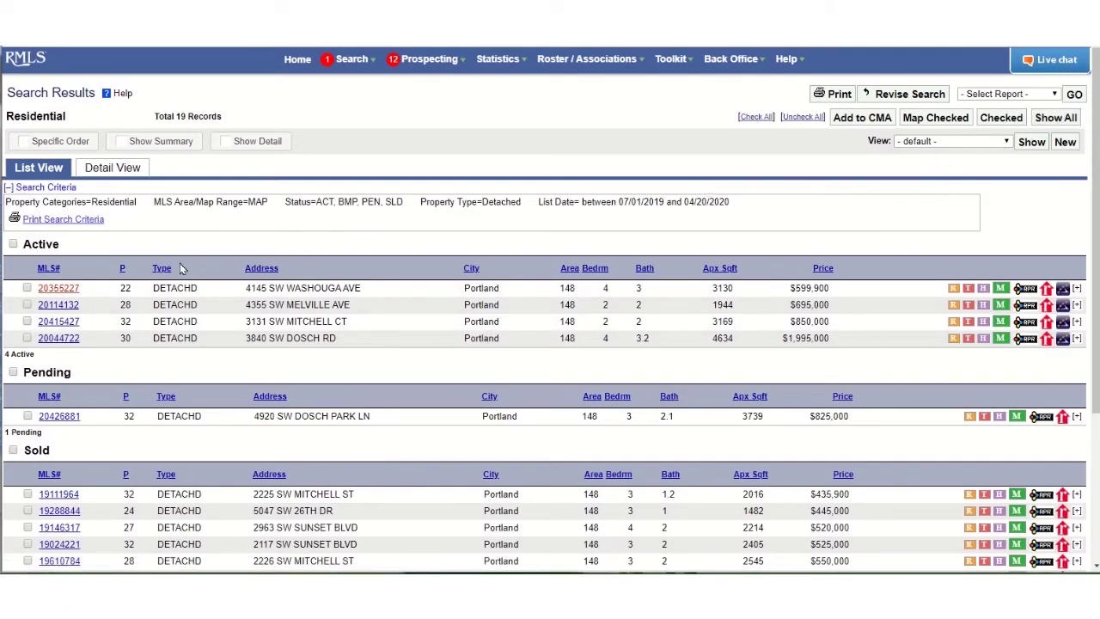
right_click(54, 290)
left_click(86, 294)
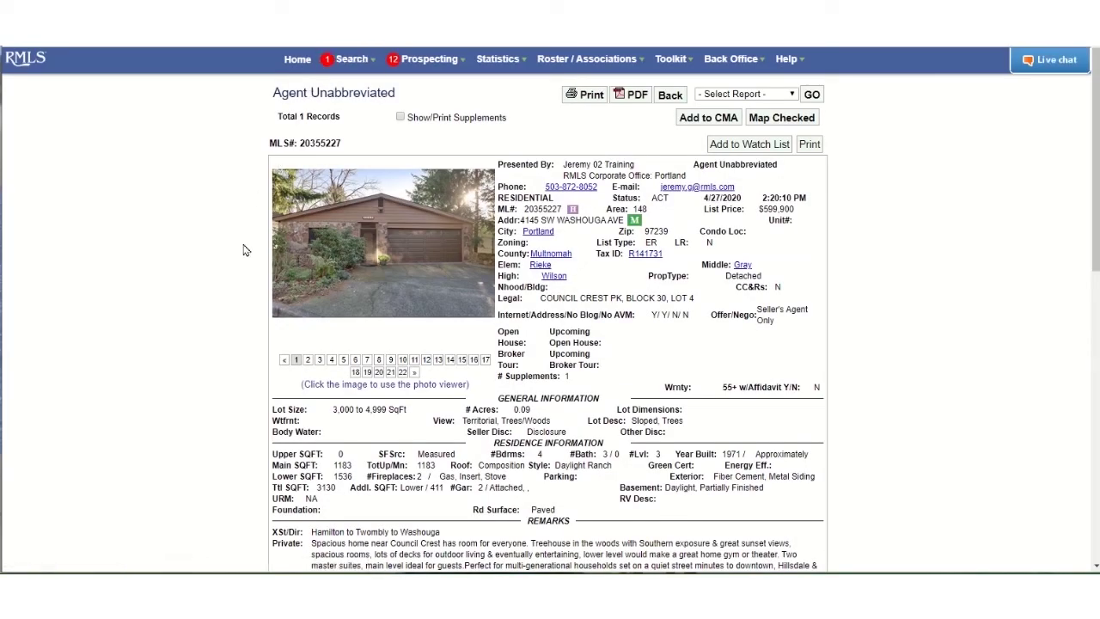
scroll(247, 250, "down", 3)
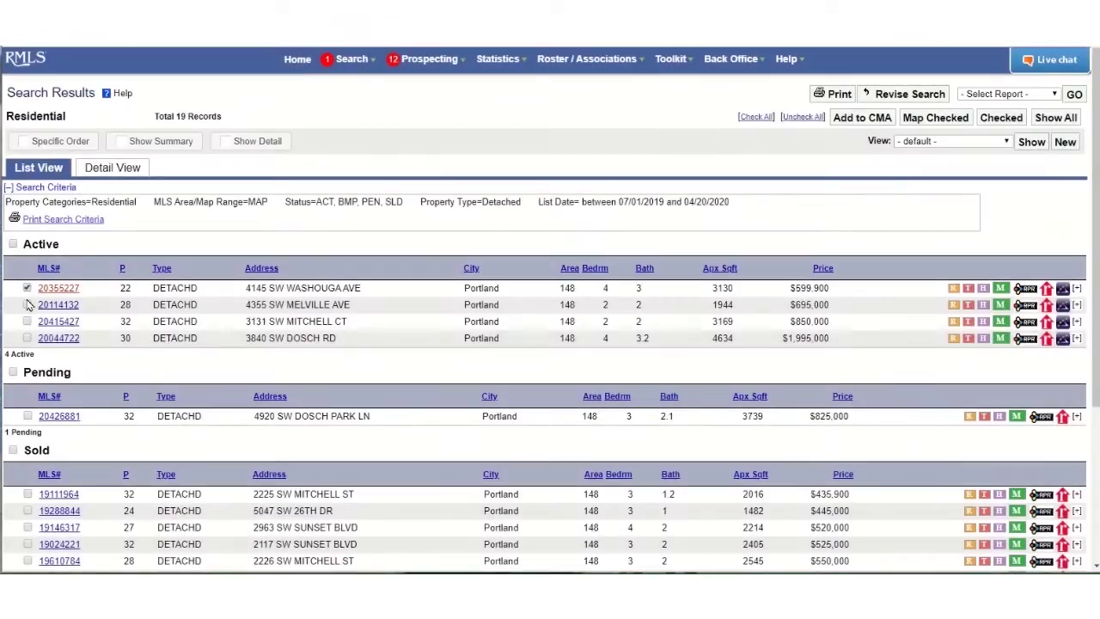
- Tick listings 20044722, 19111964 and 19024221 as comparables
left_click(27, 340)
left_click(28, 494)
left_click(30, 546)
- Add the nine ticked listings to the existing Fictional Property CMA and save
left_click(860, 118)
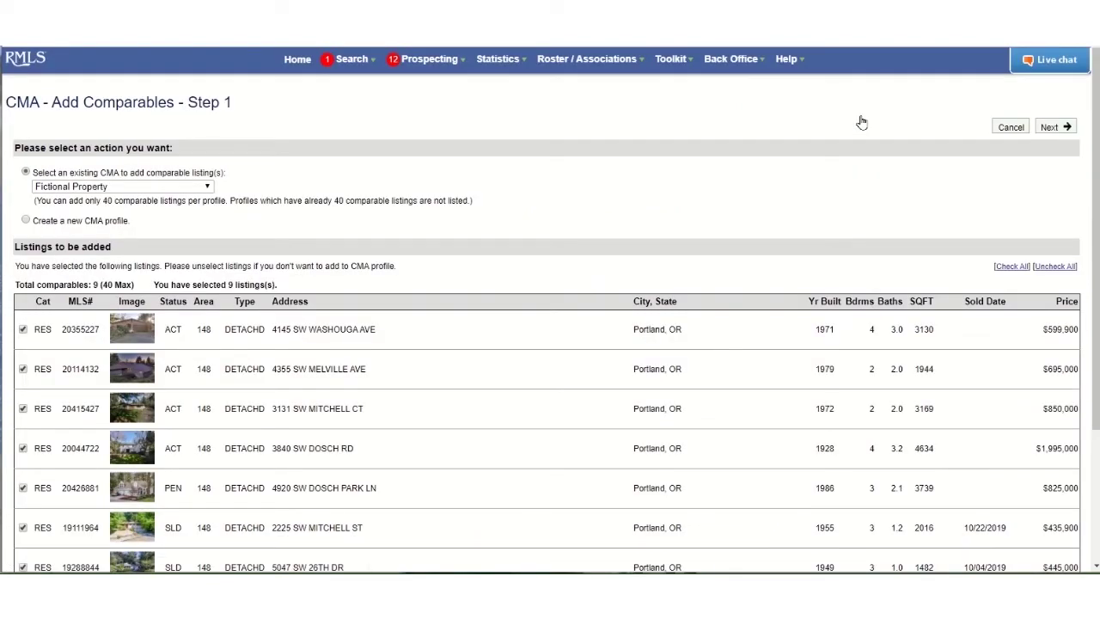
left_click(1050, 128)
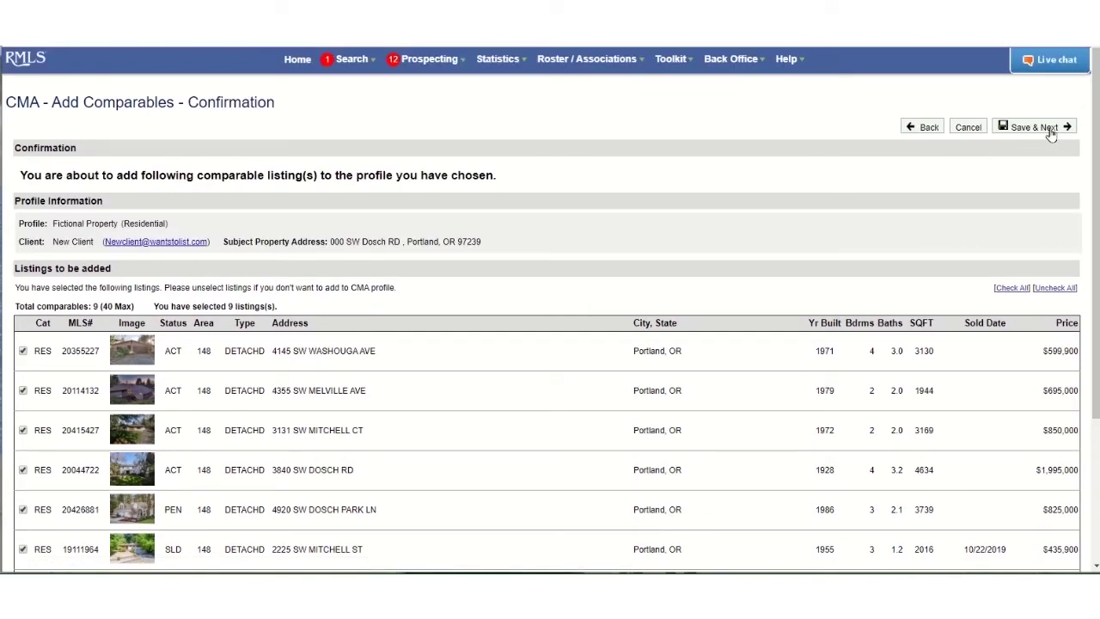
left_click(1050, 128)
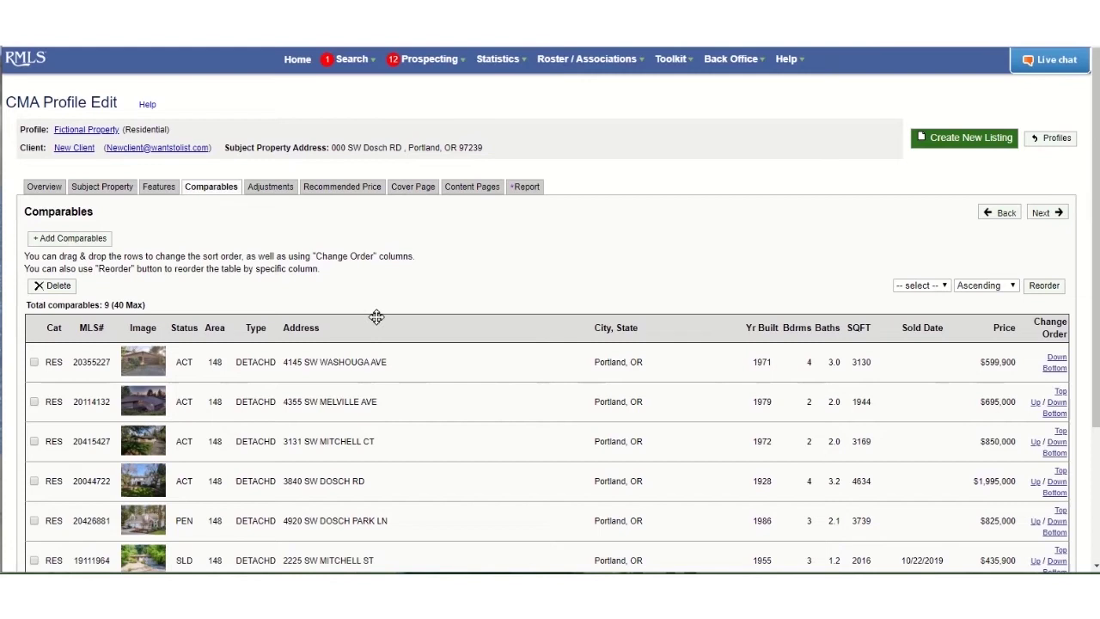
left_click_drag(332, 442, 332, 392)
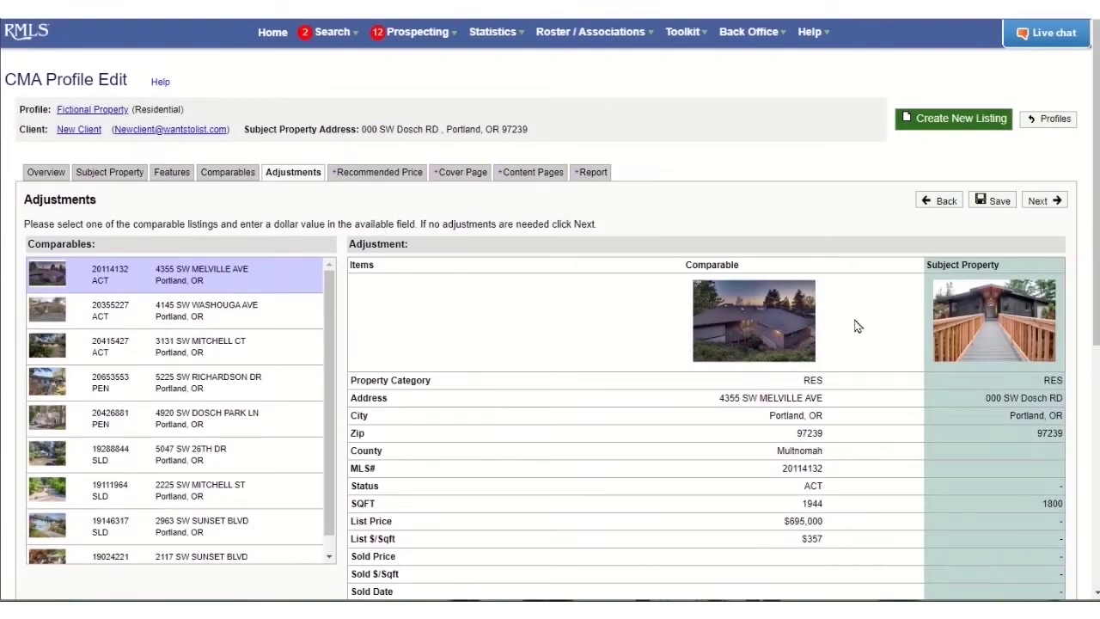
scroll(855, 326, "down", 3)
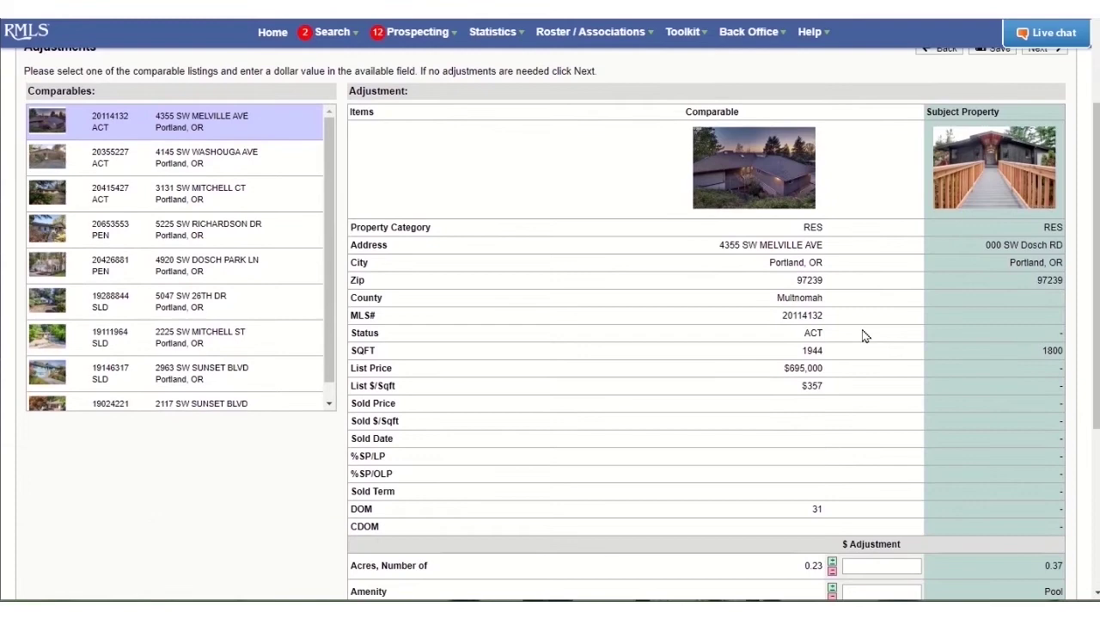
scroll(863, 335, "down", 5)
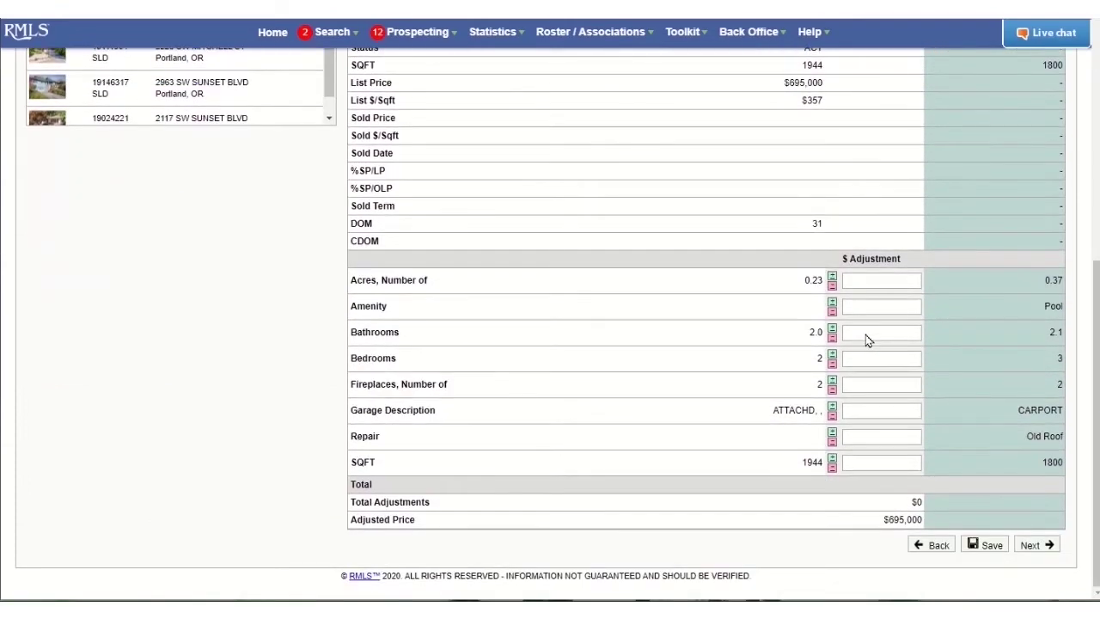
left_click(873, 309)
type("0000")
left_click(832, 311)
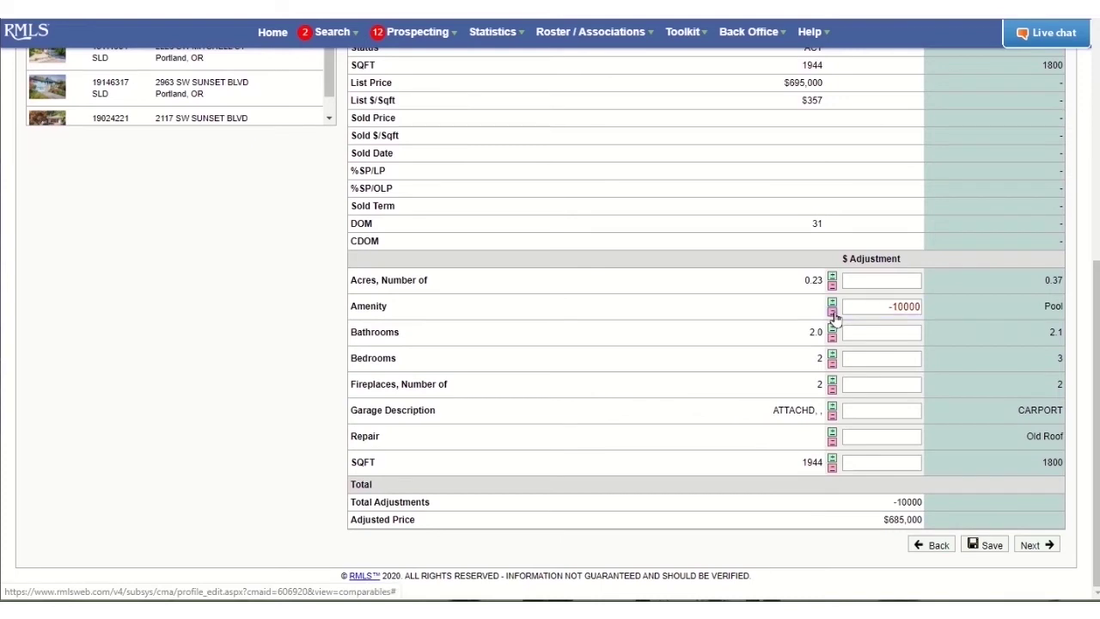
left_click(873, 410)
type("8000")
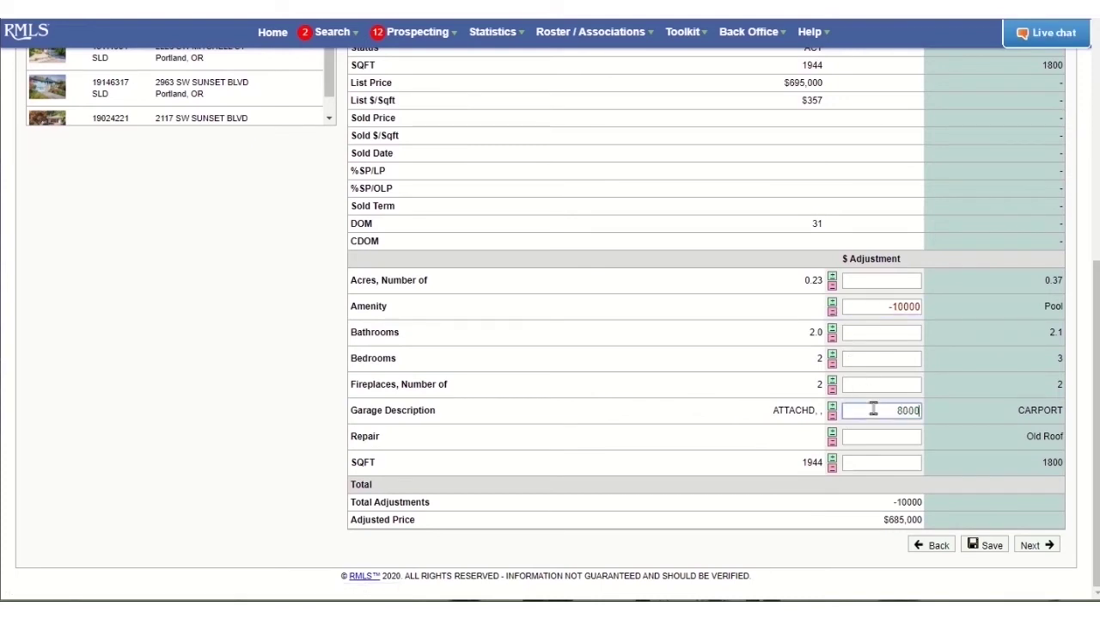
left_click(832, 405)
left_click(876, 437)
type("12000")
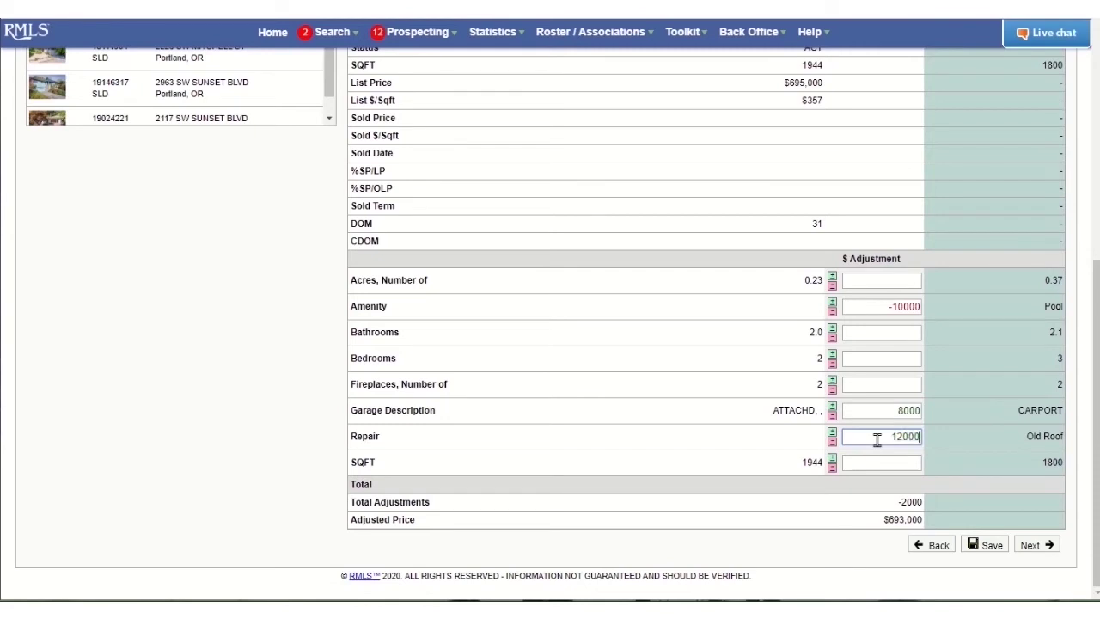
left_click(832, 435)
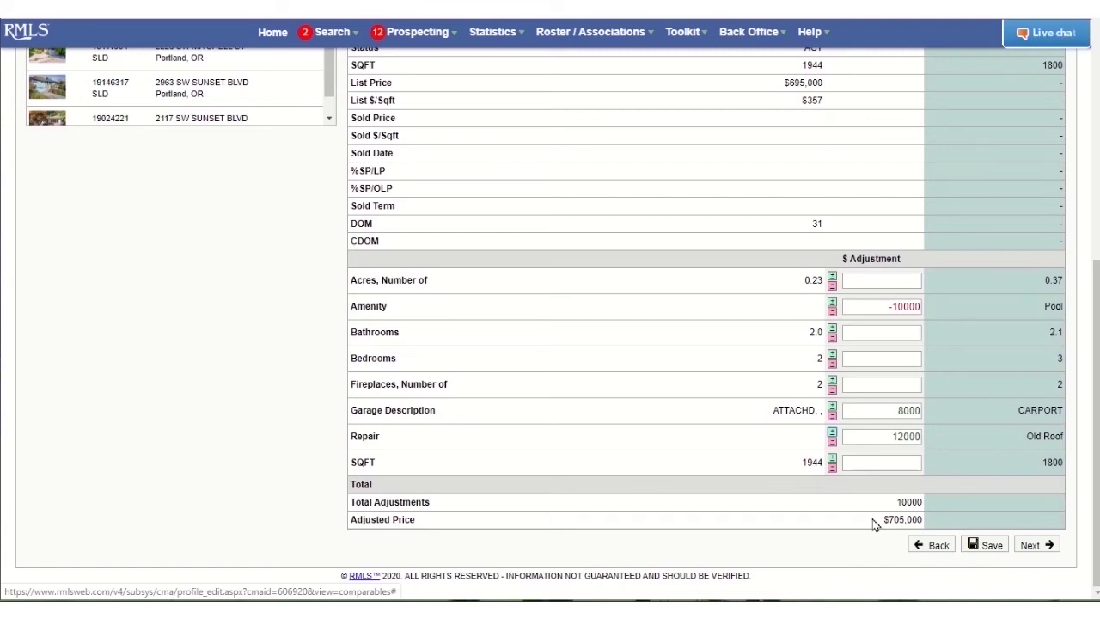
scroll(875, 524, "up", 2)
scroll(875, 524, "up", 3)
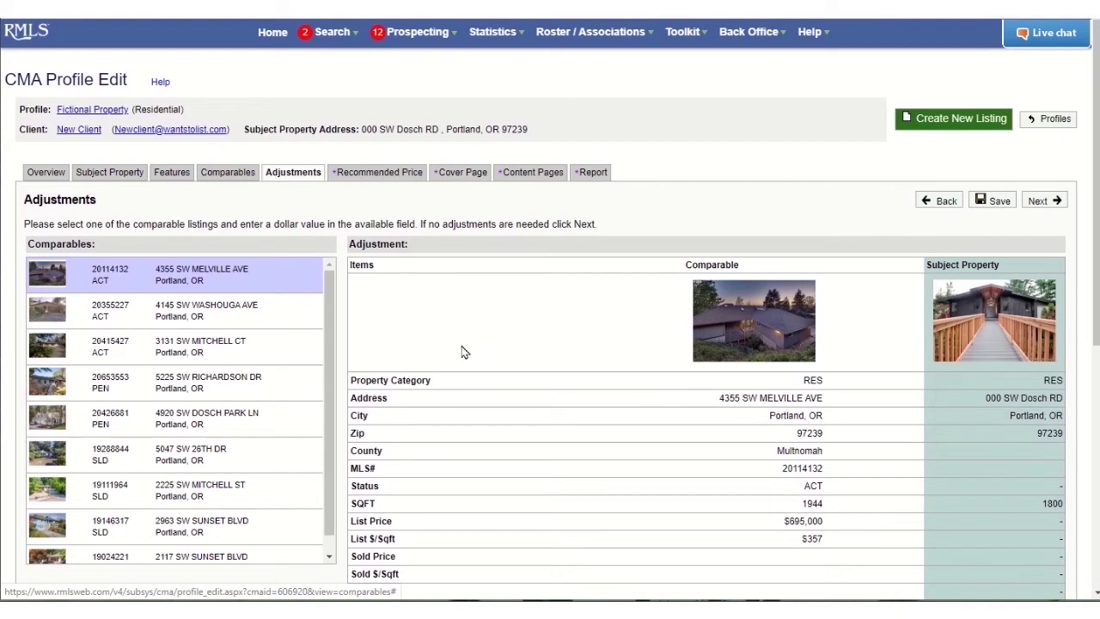
left_click(193, 307)
left_click(191, 343)
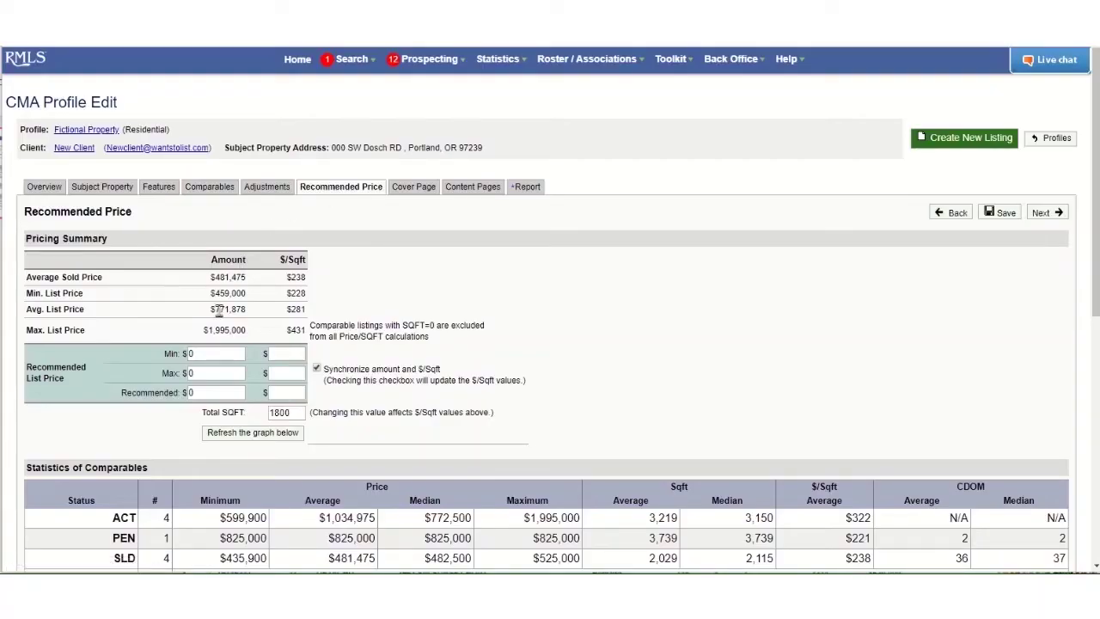
- Enter minimum 455000, max $/sqft 275 and recommended list price 480000
left_click(215, 351)
type("455000")
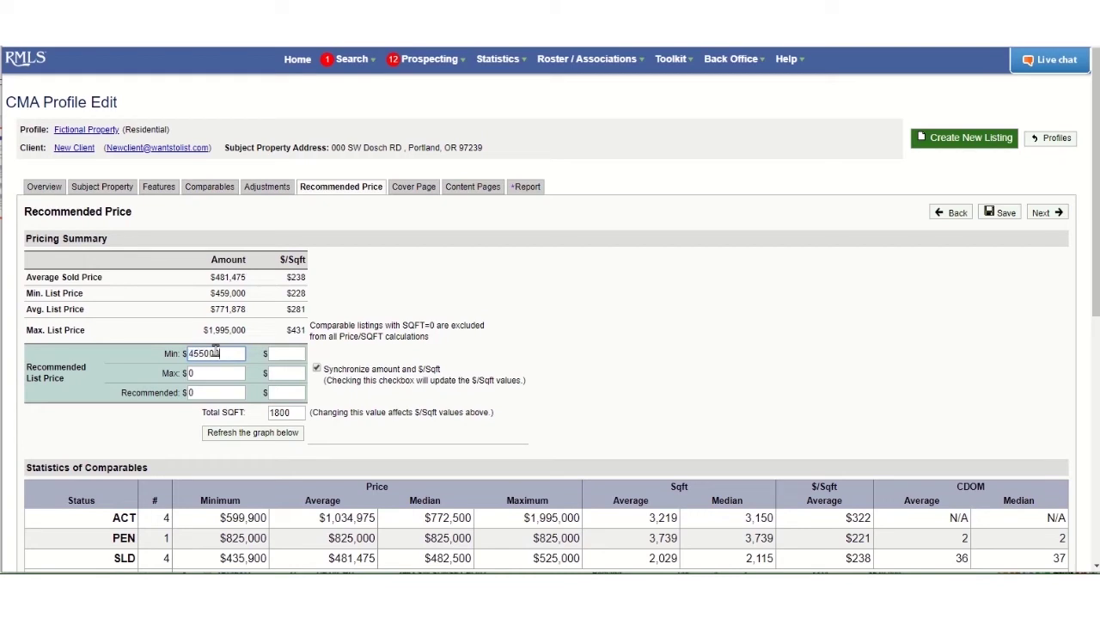
left_click(357, 357)
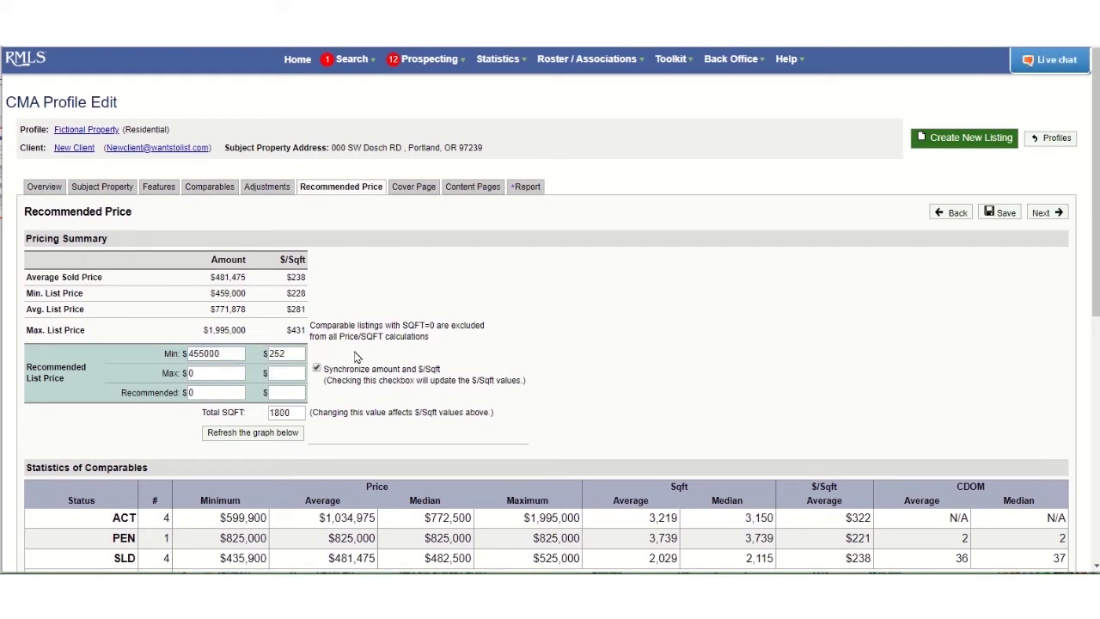
left_click(284, 372)
type("275")
left_click(315, 398)
double_click(205, 395)
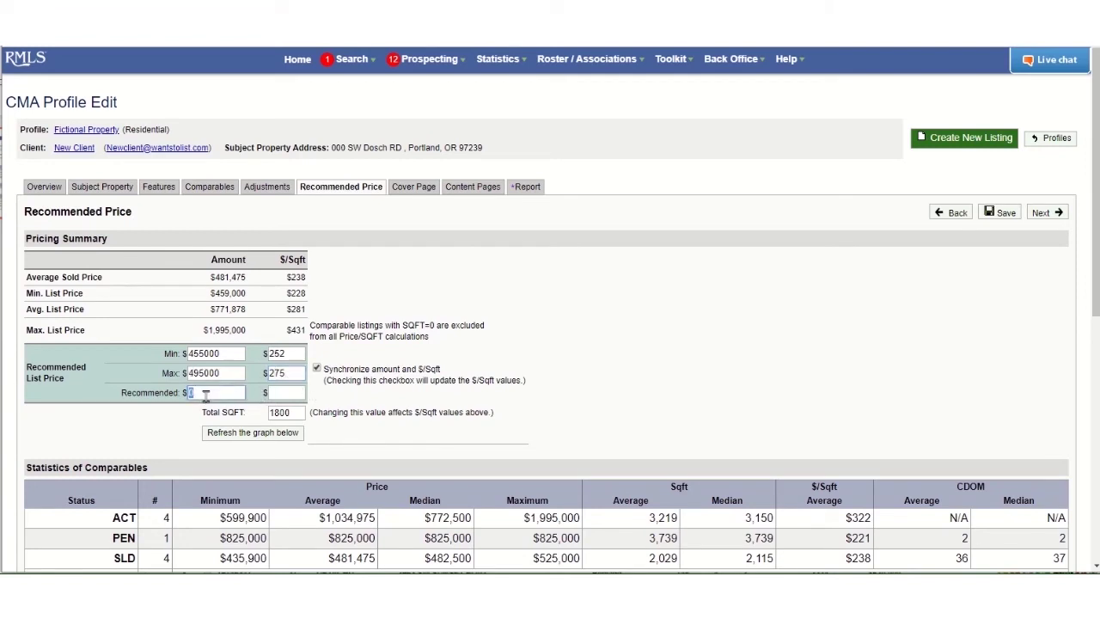
type("480000")
left_click(342, 398)
scroll(341, 398, "down", 5)
scroll(341, 401, "down", 2)
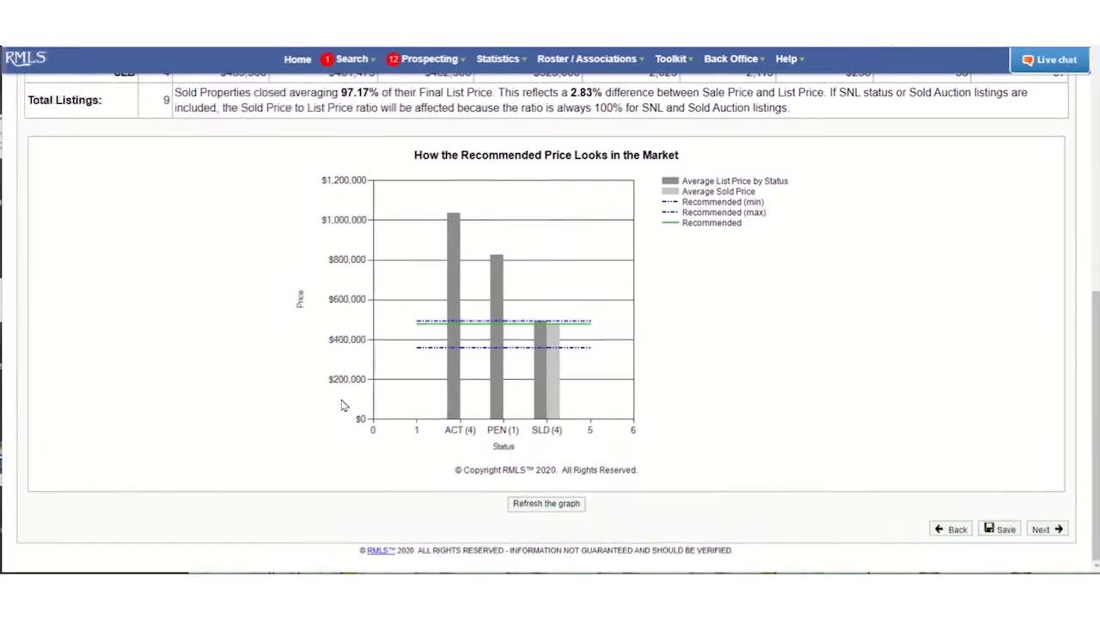
scroll(342, 399, "up", 1)
scroll(342, 399, "up", 5)
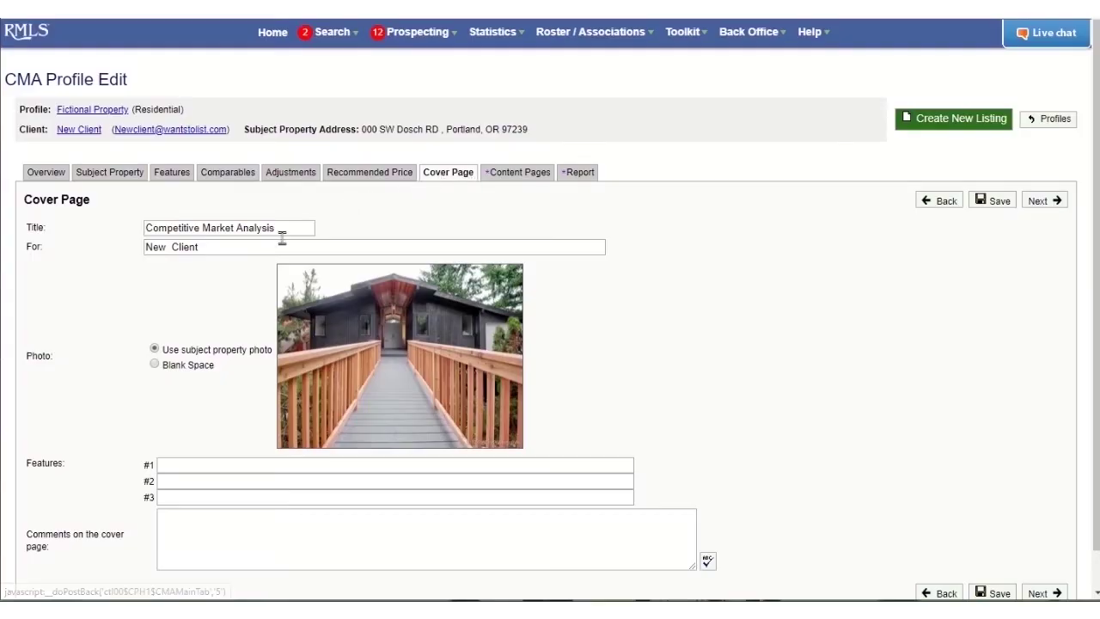
- Add cover feature #1 'Amazing Fairmont Mid-Century' and a comment about Portland's southwest hills
left_click(220, 464)
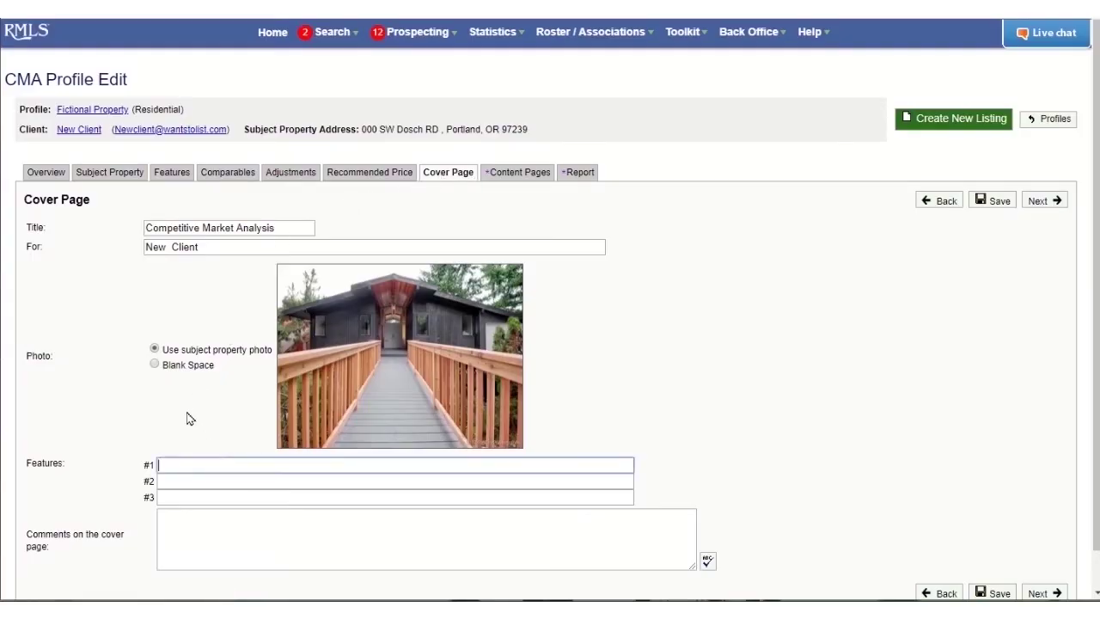
type("Amazing Fairmont Mid-Century")
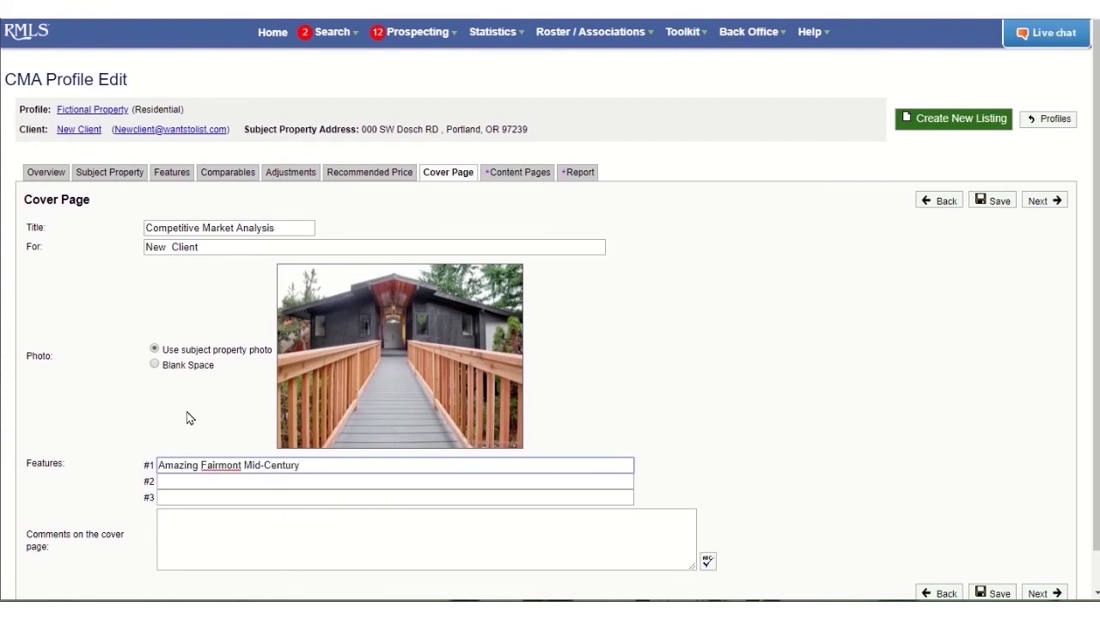
left_click(157, 516)
type("e southwest")
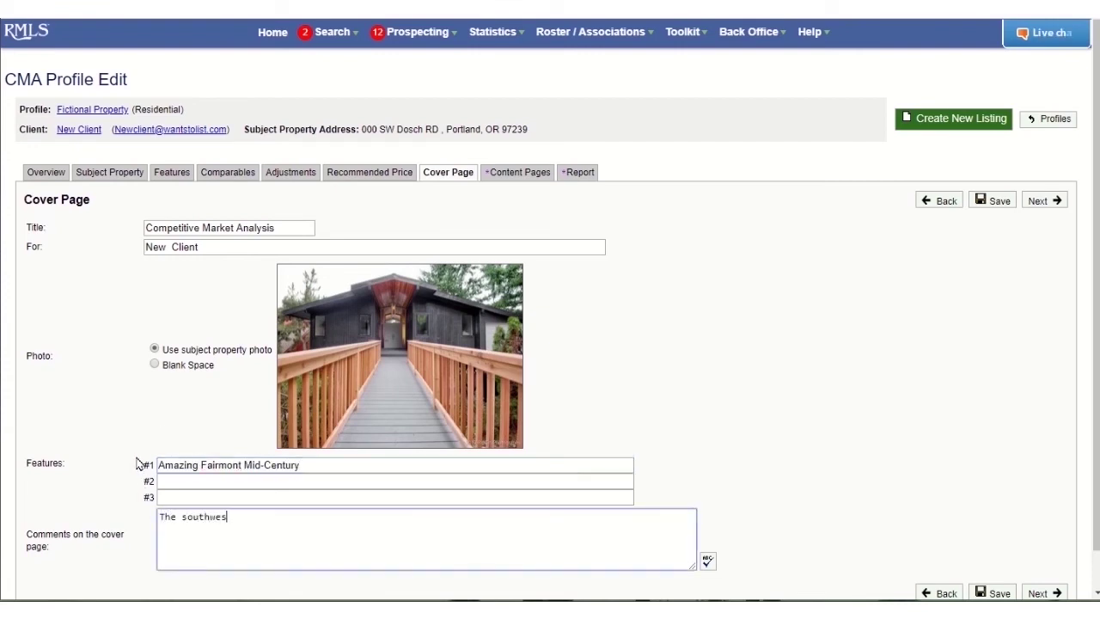
type(" hills of Portland are a unique.......")
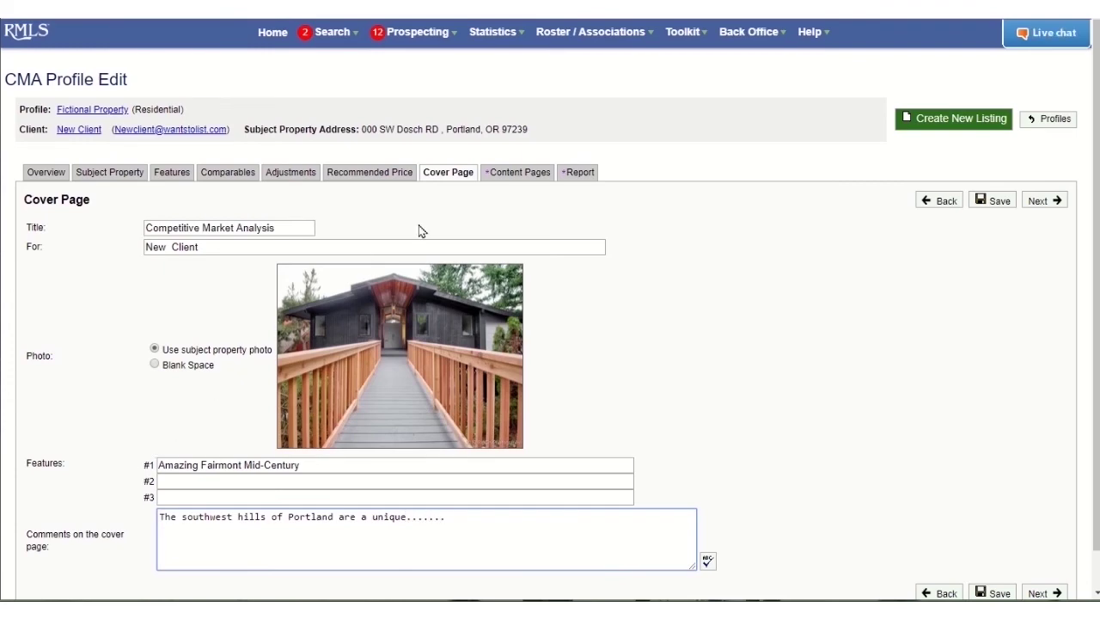
- Browse the Resume, Signature/Optional Page and Optional Page #2 content pages
left_click(507, 173)
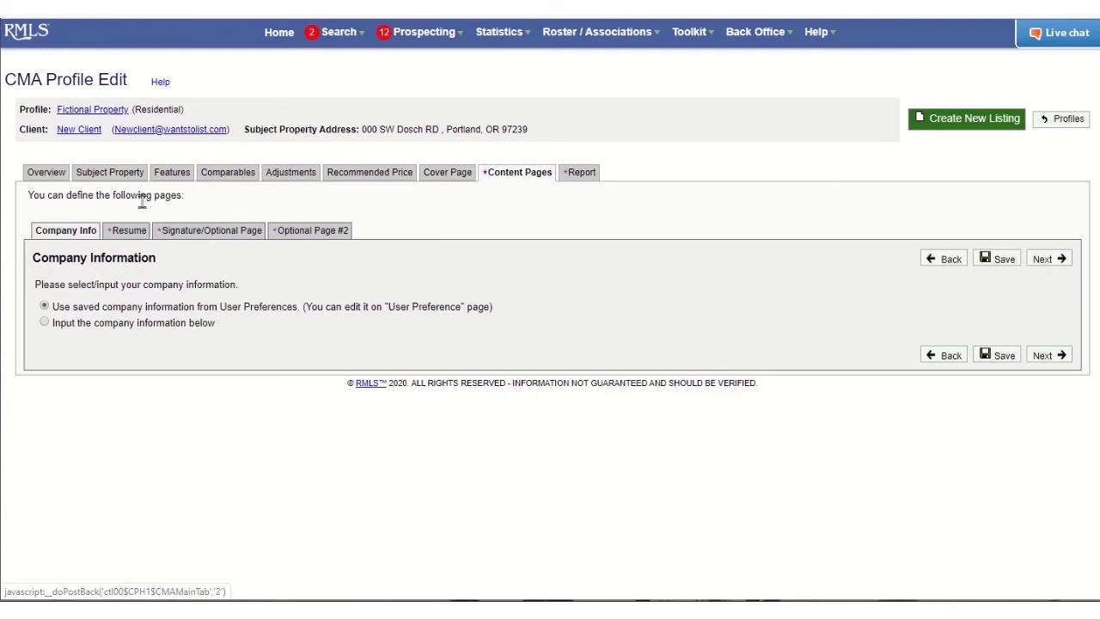
left_click(123, 232)
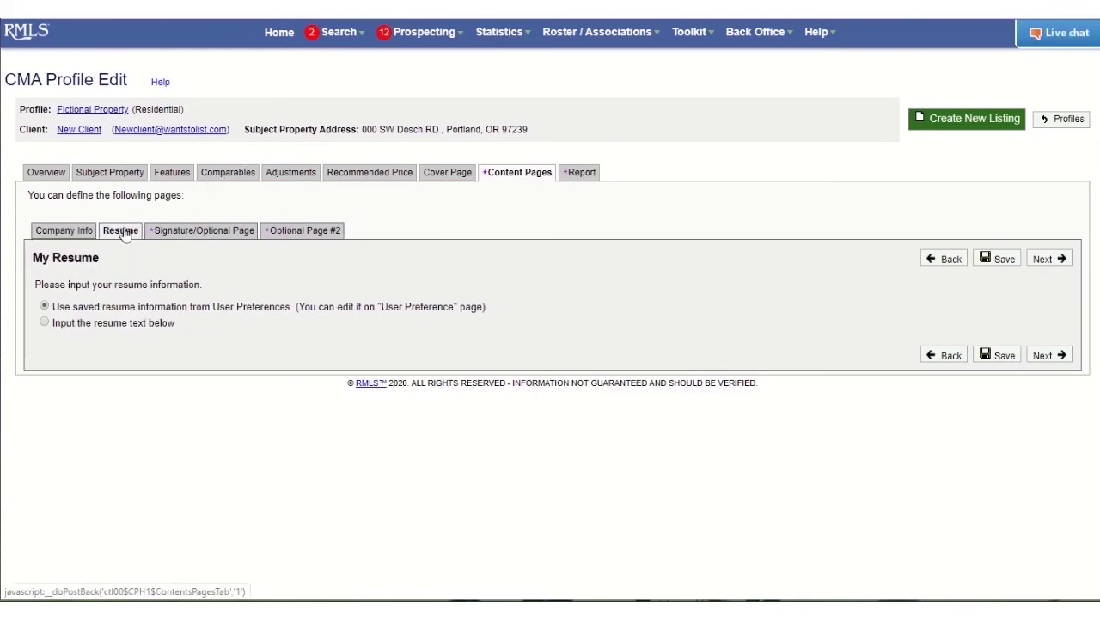
left_click(191, 238)
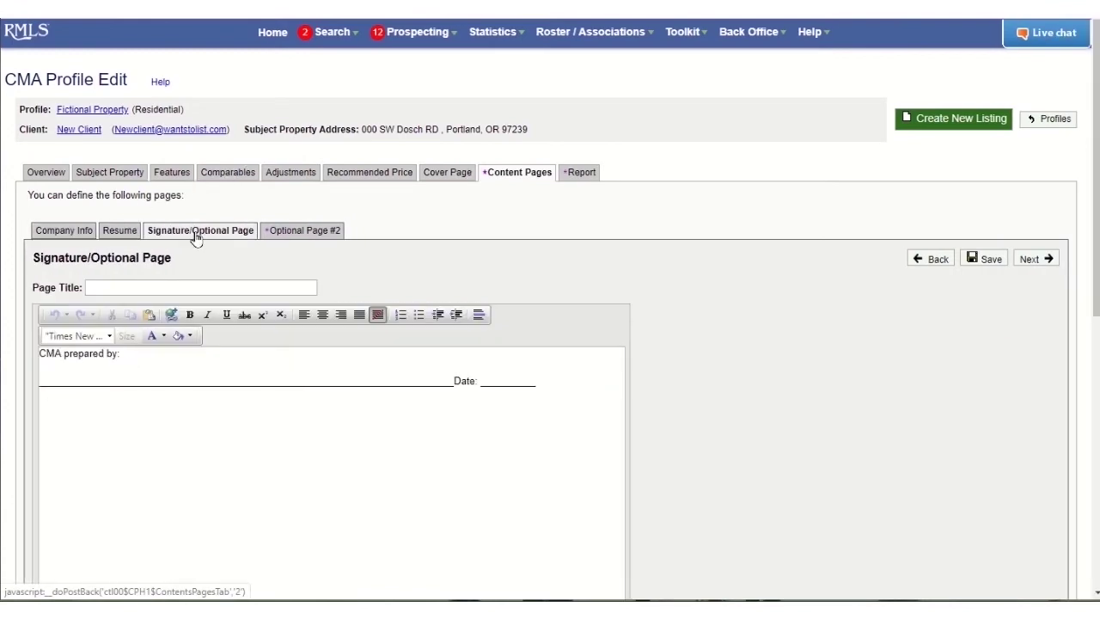
left_click(299, 232)
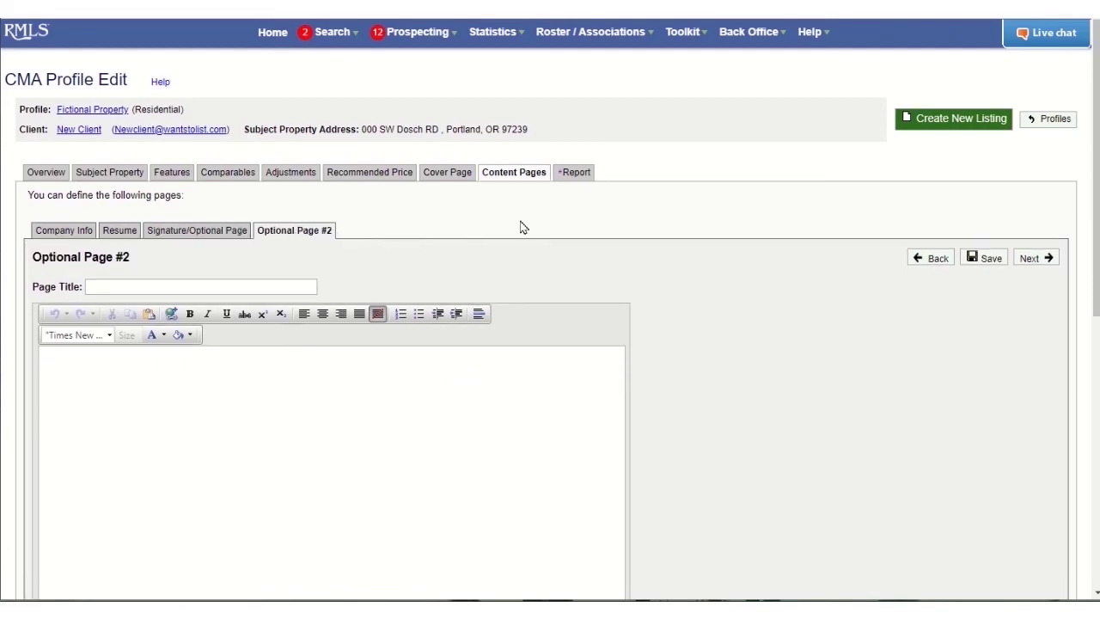
- Move Resume to third and Company Information to fourth in the report order
left_click(571, 177)
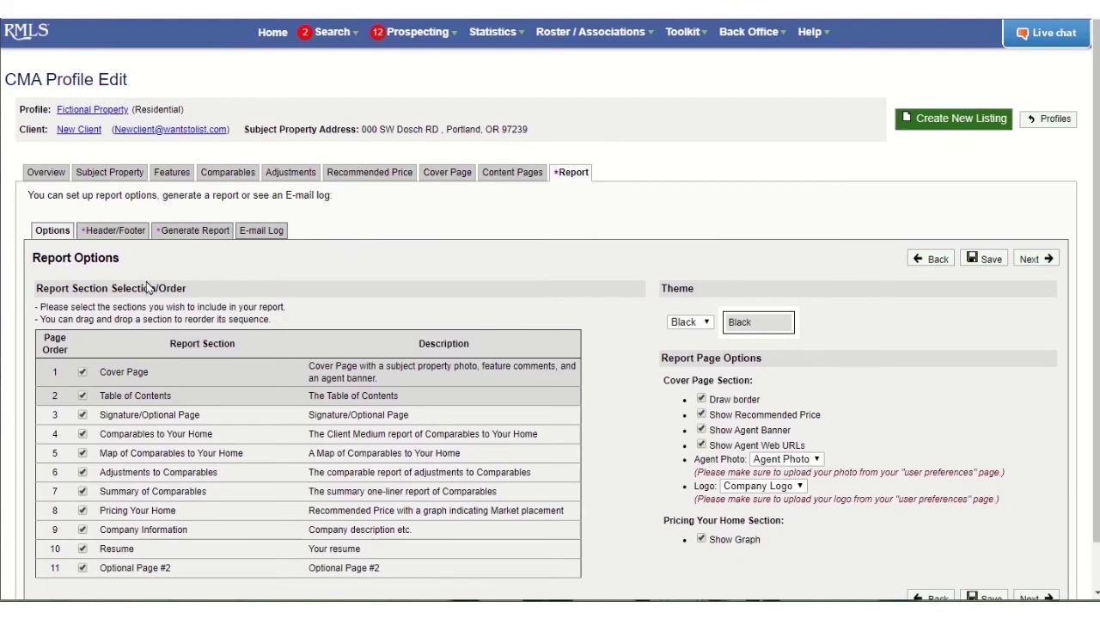
scroll(79, 305, "down", 1)
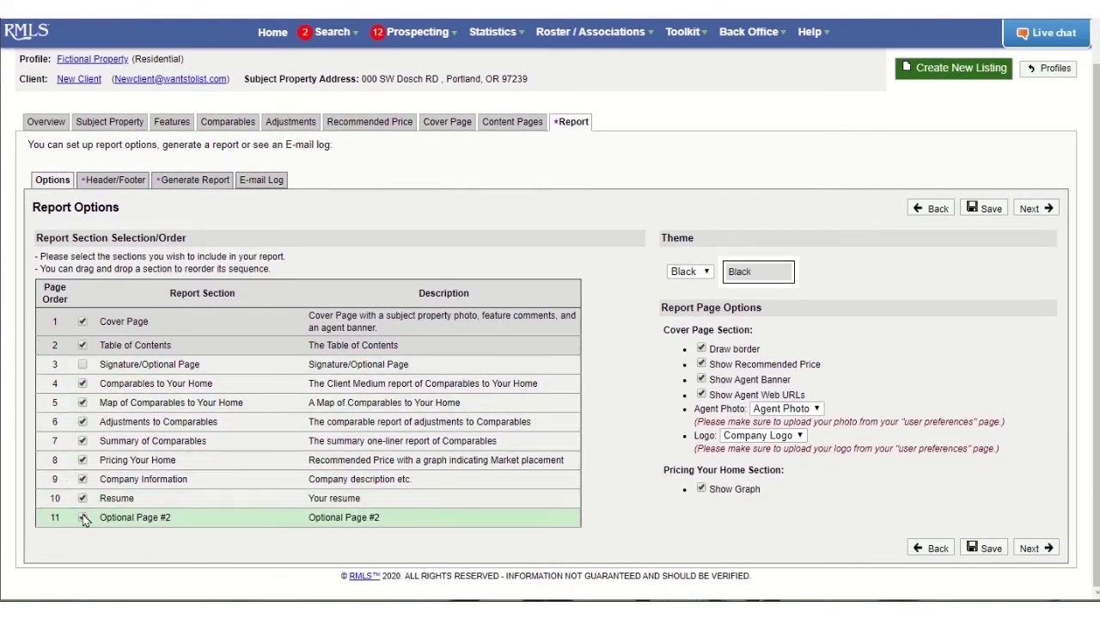
left_click_drag(121, 497, 125, 383)
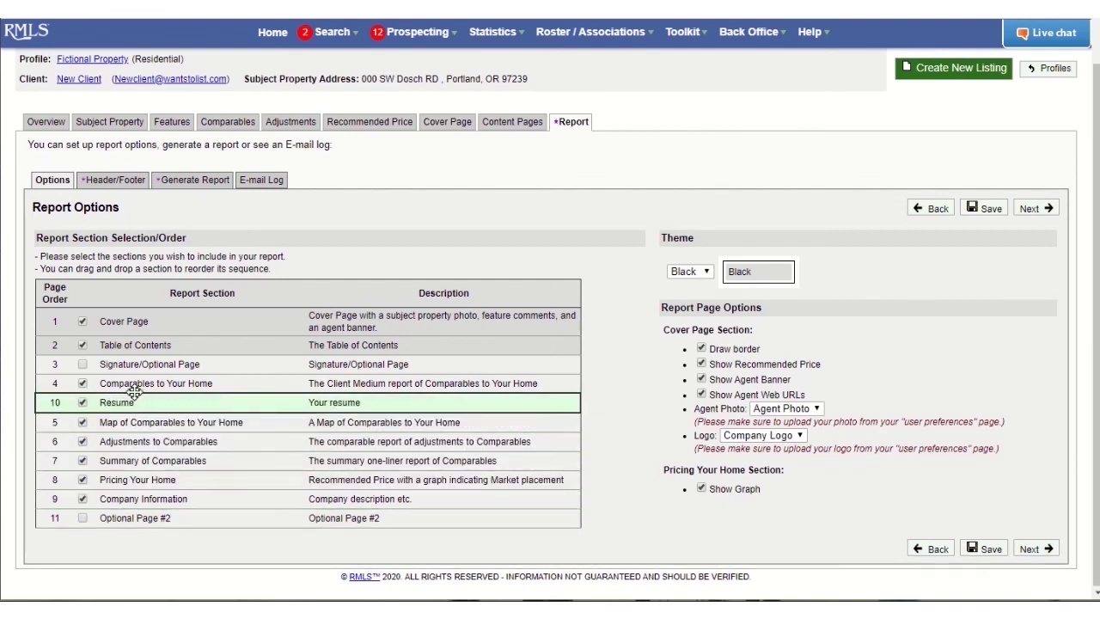
left_click_drag(133, 503, 143, 404)
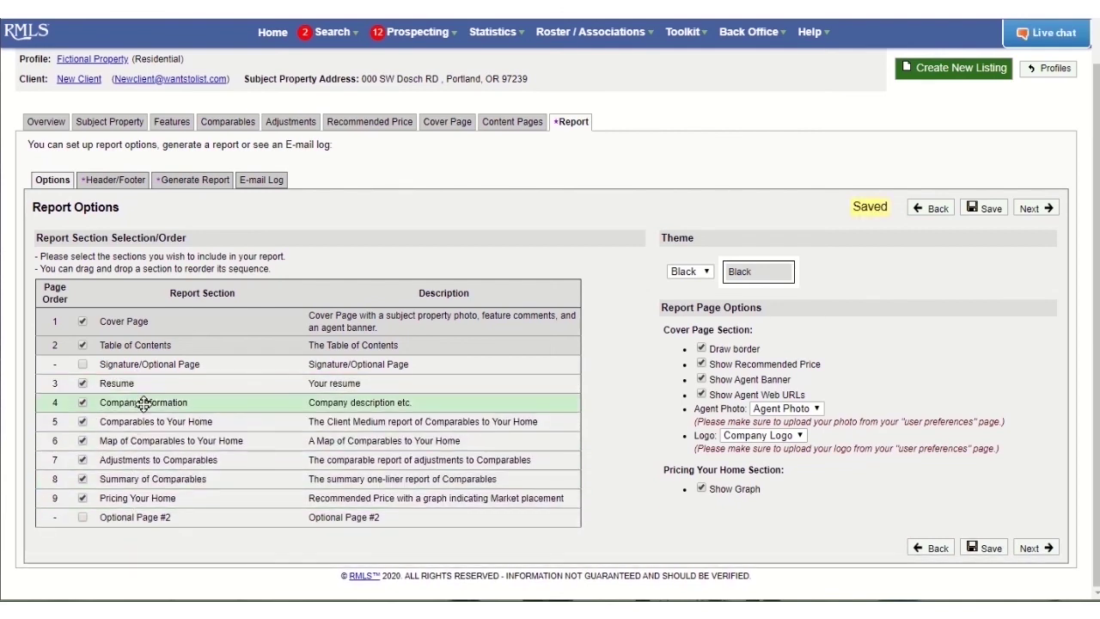
- Apply the Blue theme and hide the recommended price and agent web URLs
left_click(689, 273)
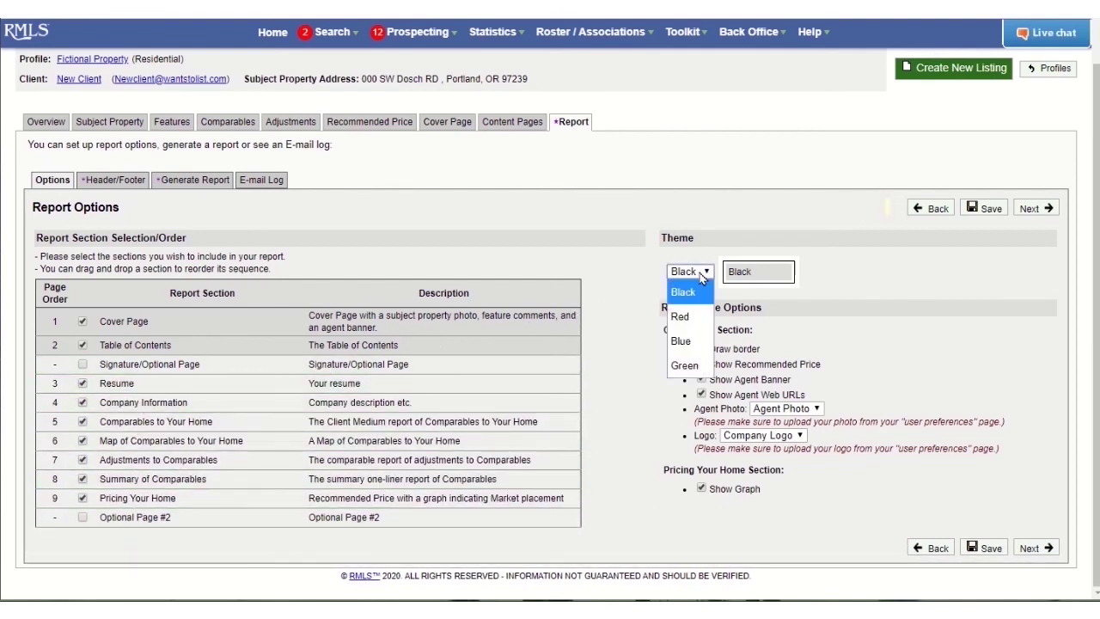
left_click(681, 340)
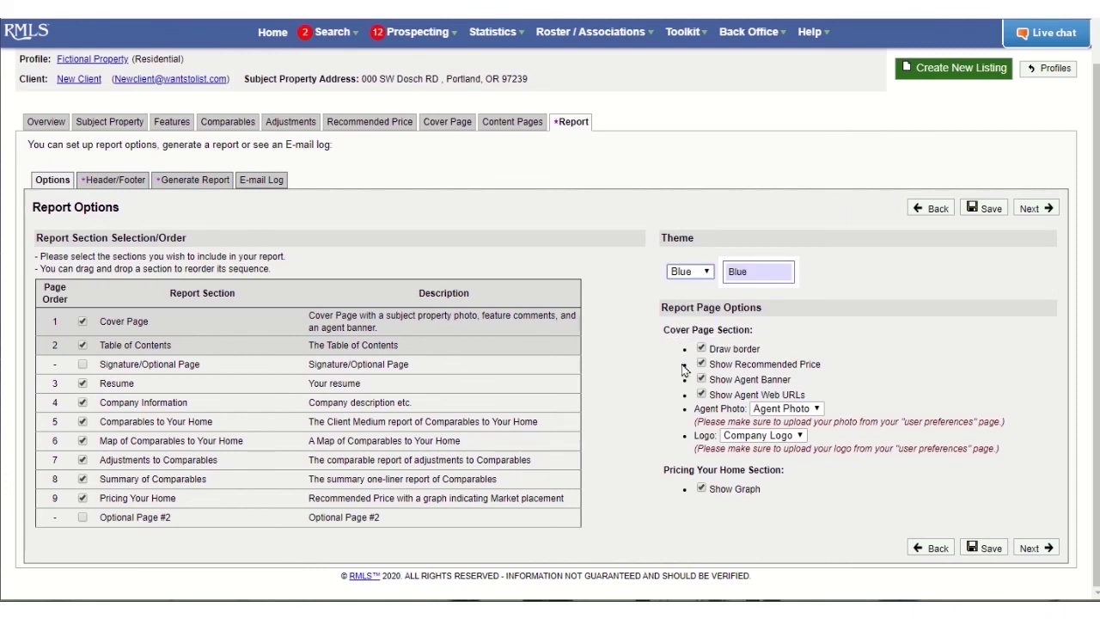
left_click(702, 364)
left_click(701, 394)
- Generate the report preview and scroll through its cover page
left_click(190, 181)
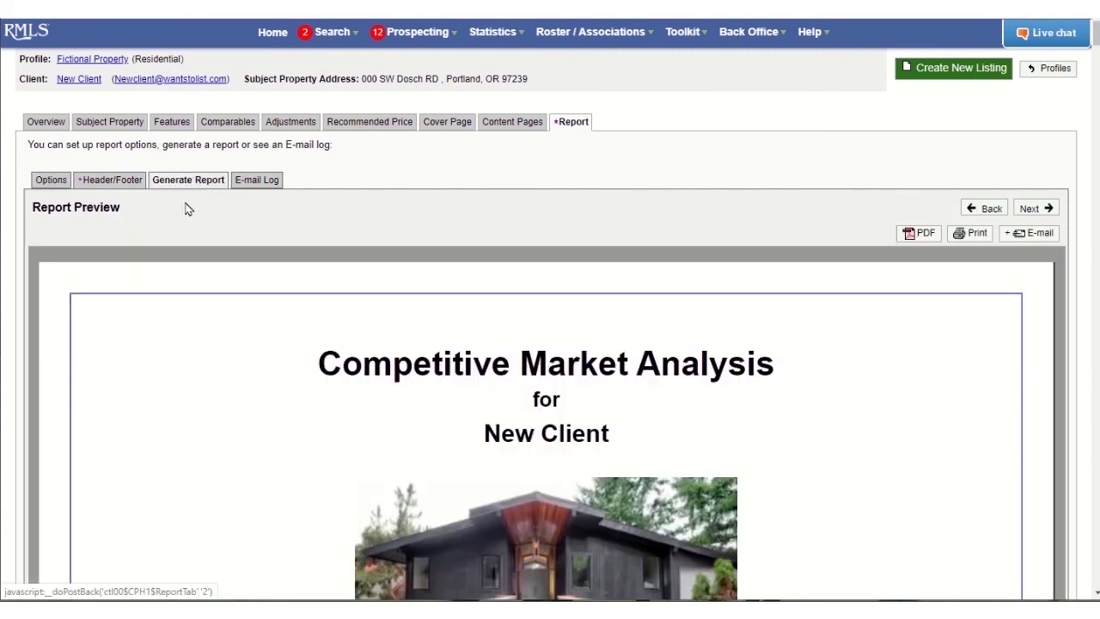
scroll(150, 366, "down", 3)
scroll(151, 366, "down", 2)
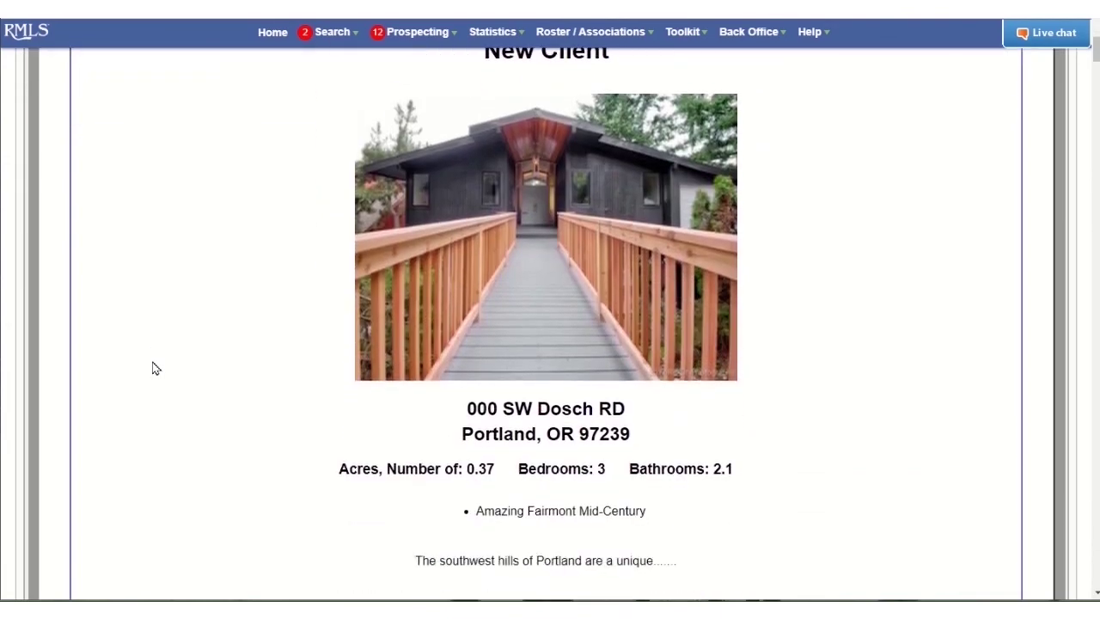